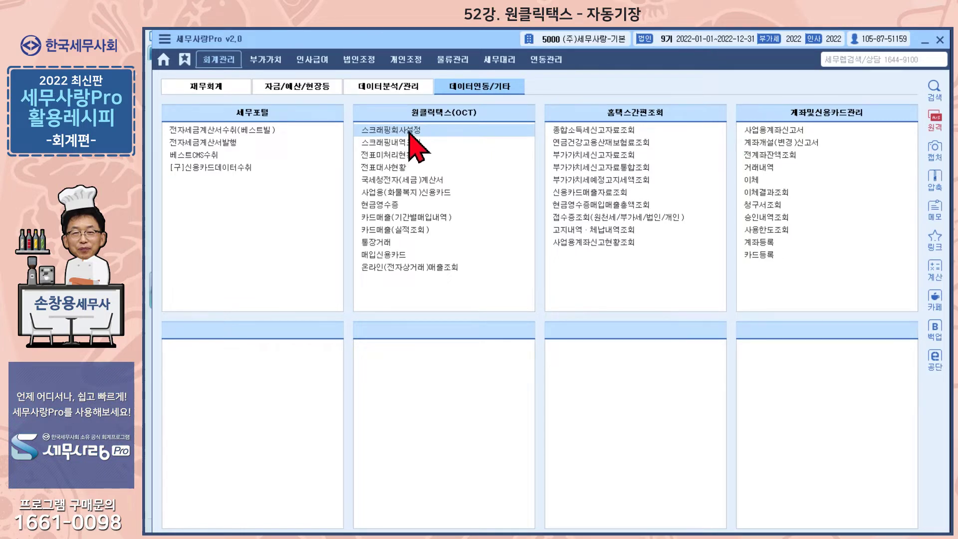
# - Open 스크래핑회사설정 and look through the Hometax, account/card and online sales registration pages for company 5000
pyautogui.click(411, 133)
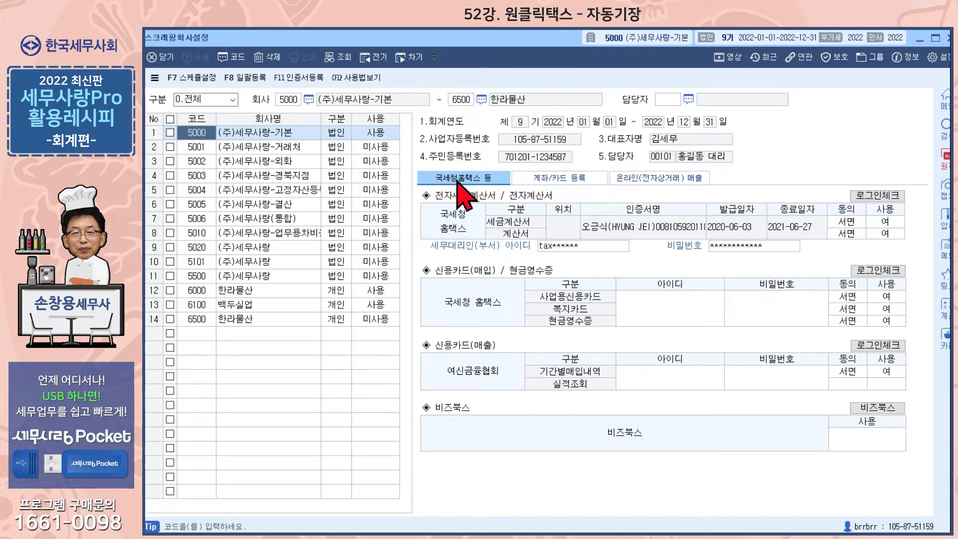
pyautogui.click(563, 182)
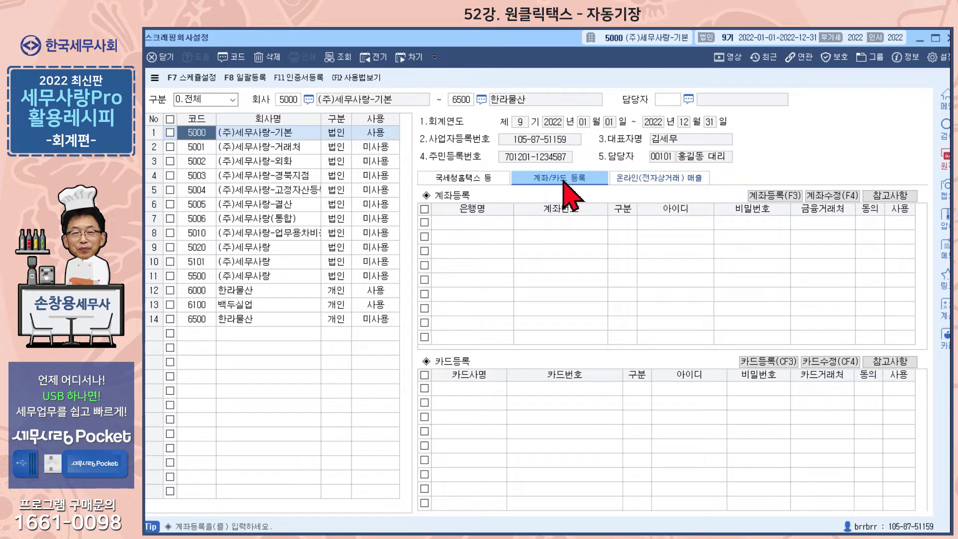
pyautogui.click(633, 181)
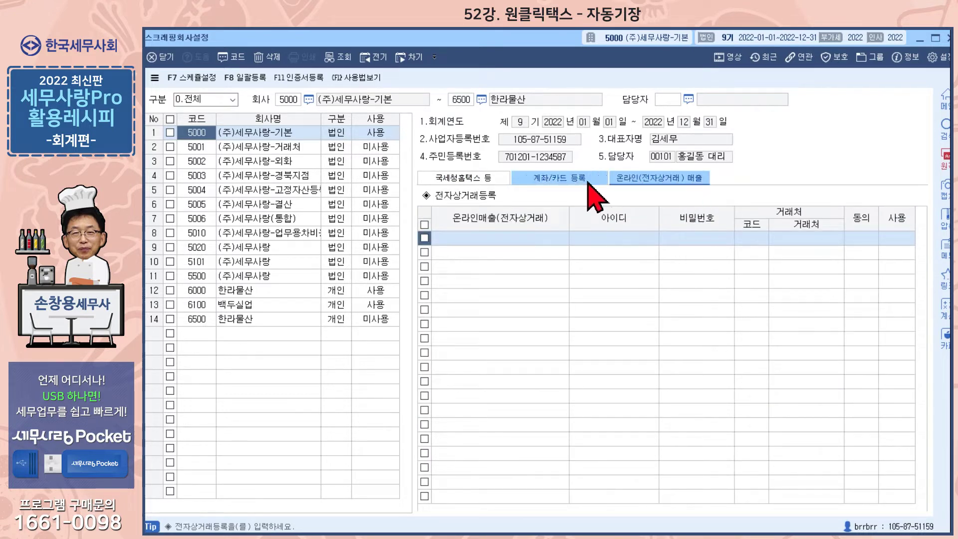
pyautogui.click(475, 180)
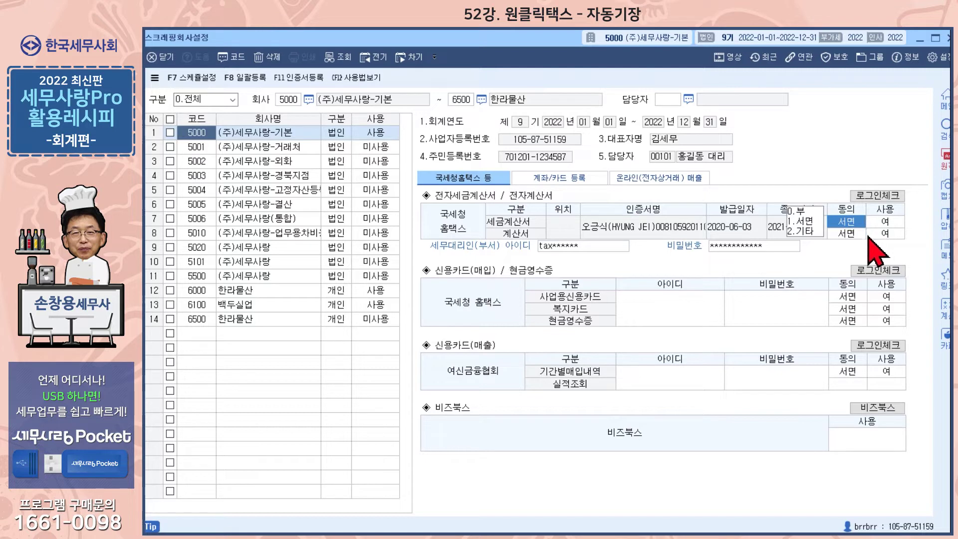
# - Enter the Hometax login ID and password for company 5000's credit card purchases and cash receipts
pyautogui.click(640, 302)
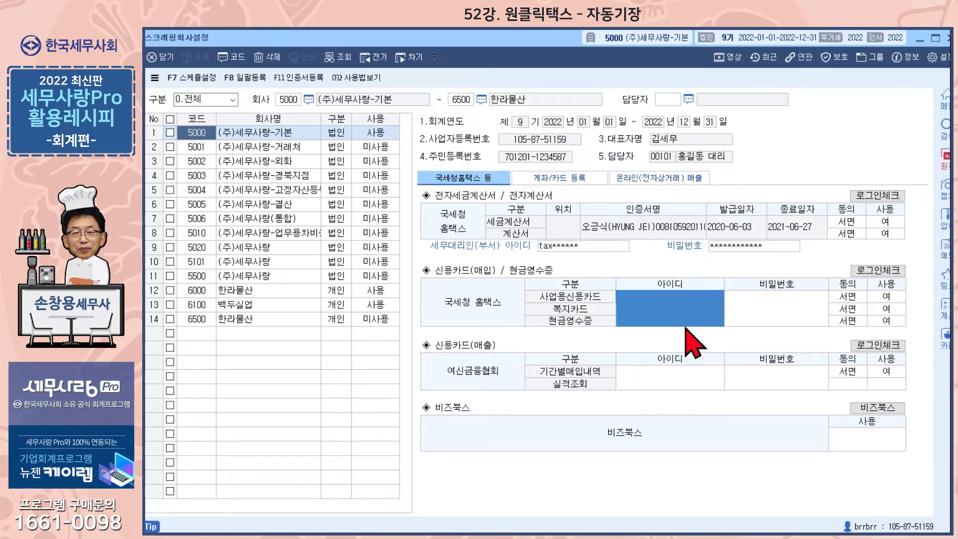
pyautogui.write('ㅅㅁ')
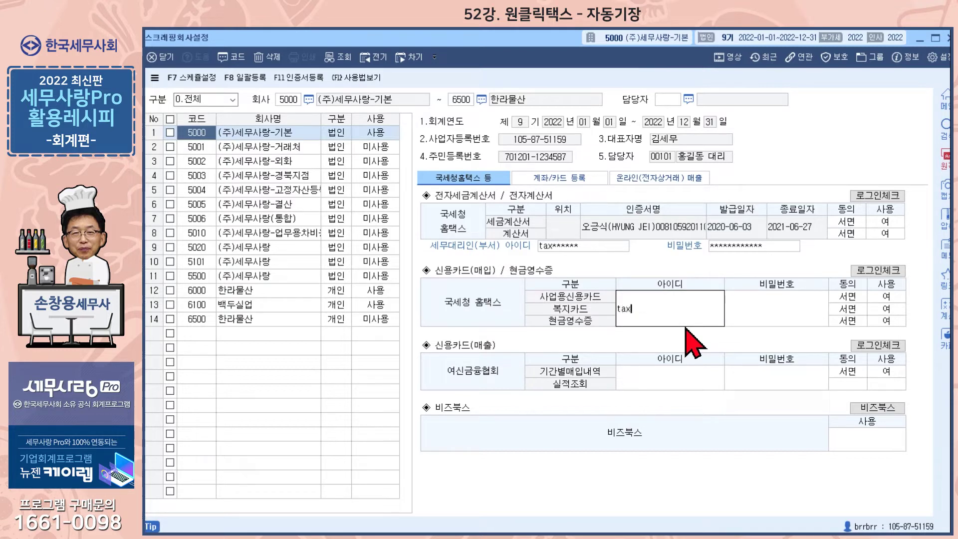
pyautogui.press('Return')
pyautogui.write('1111')
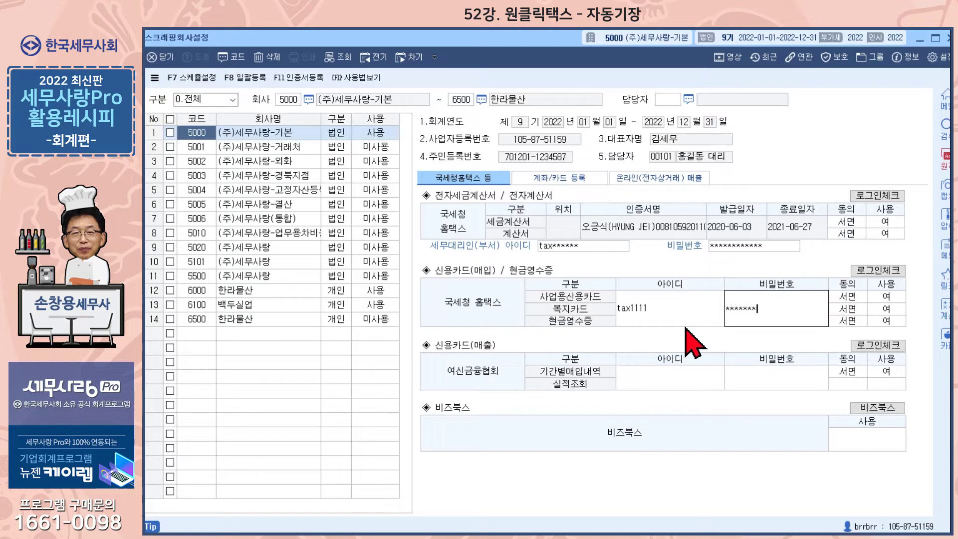
pyautogui.press('Return')
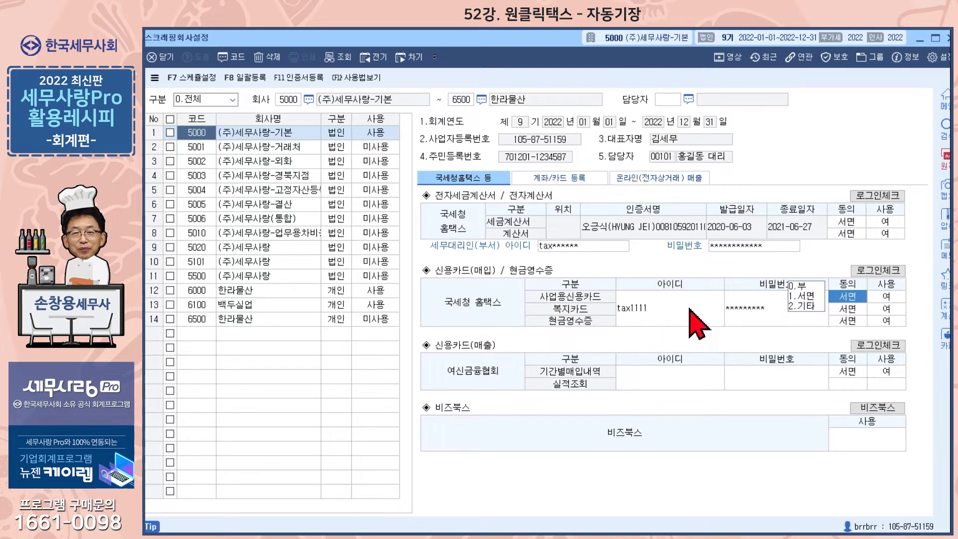
# - Enter the 여신금융협회 login ID and password for company 5000's credit card sales
pyautogui.click(678, 387)
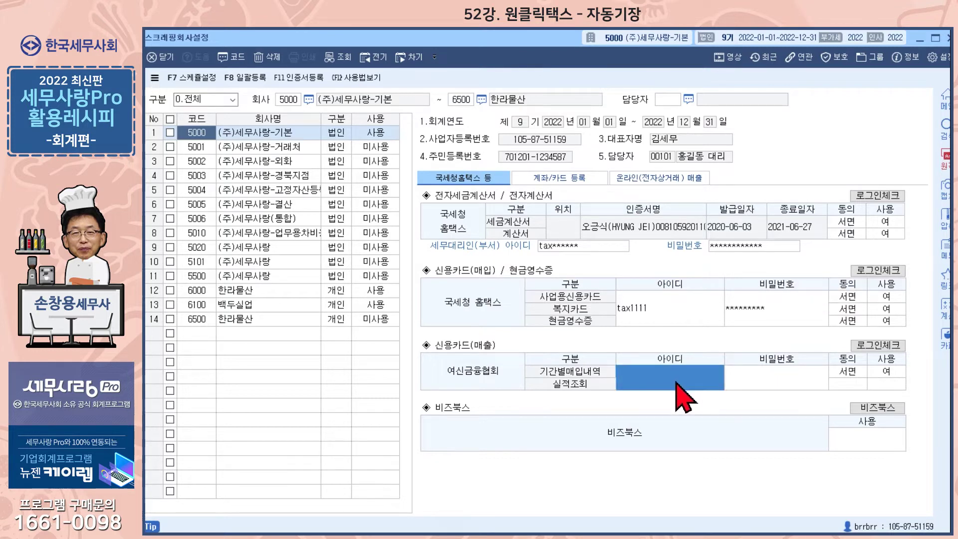
pyautogui.write('tax898989898')
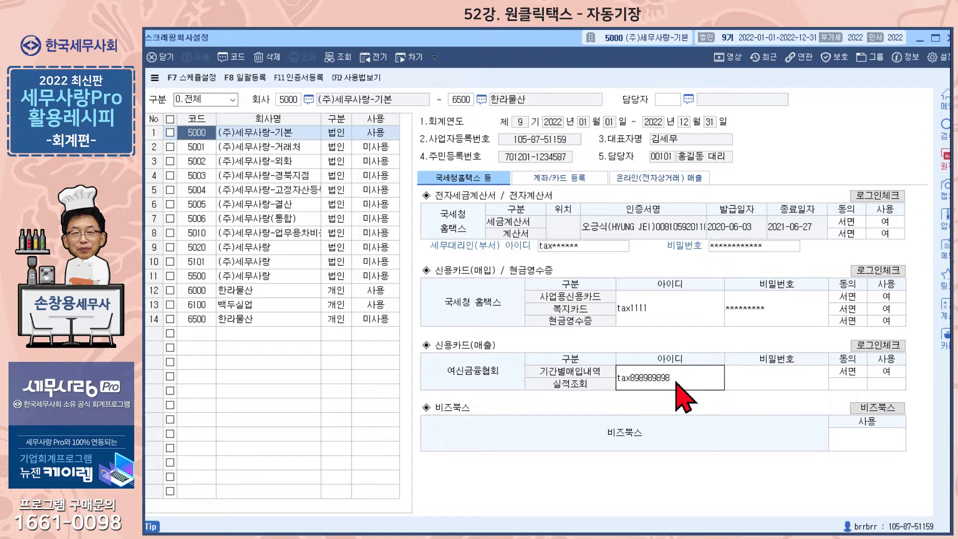
pyautogui.press('Return')
pyautogui.write('***')
pyautogui.press('Return')
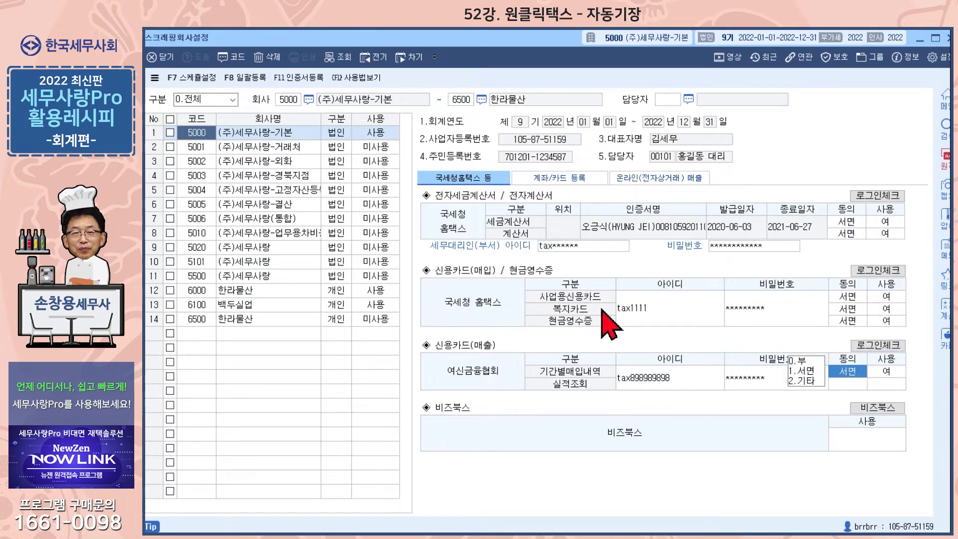
# - Review the Hometax scraping settings of companies 5001 through 5010 one after another
pyautogui.click(278, 149)
pyautogui.click(277, 160)
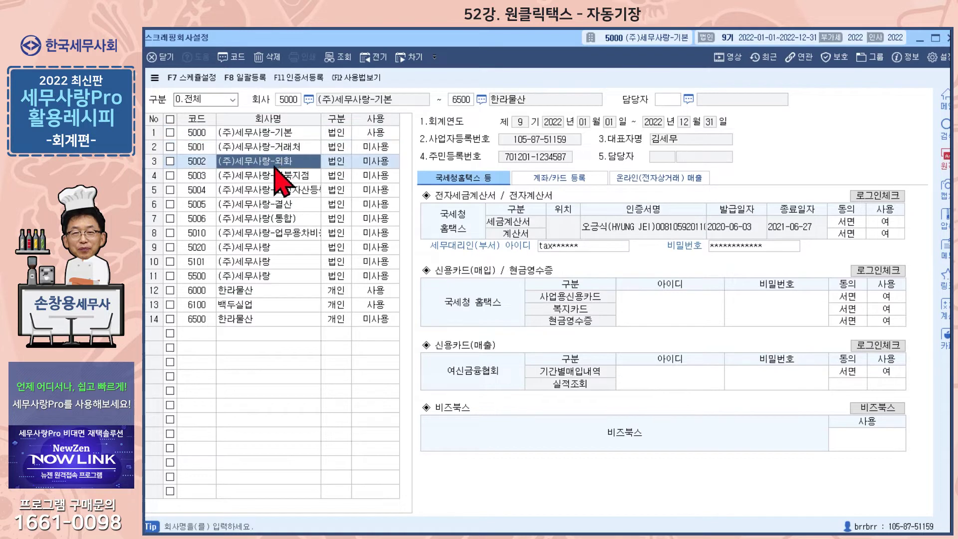
pyautogui.click(273, 174)
pyautogui.click(270, 190)
pyautogui.click(265, 204)
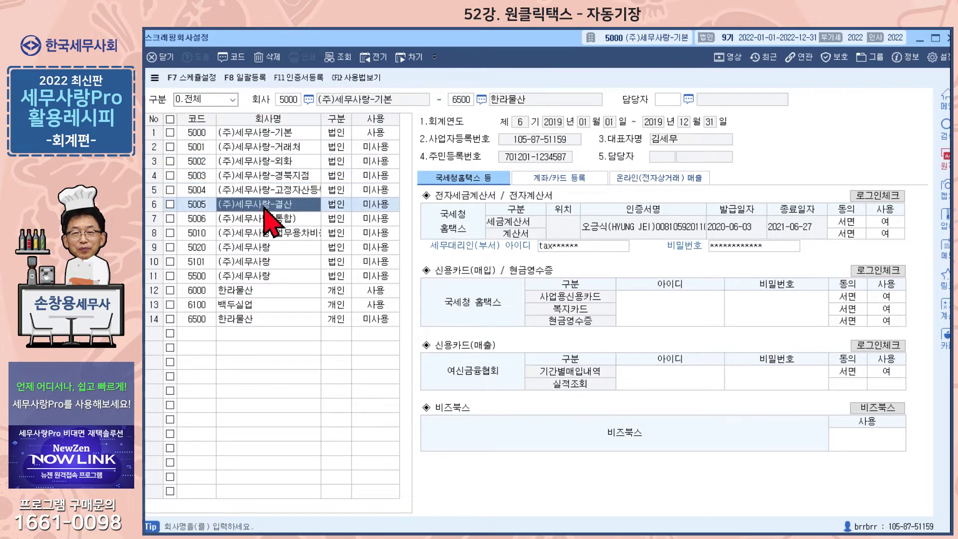
pyautogui.click(261, 218)
pyautogui.click(263, 231)
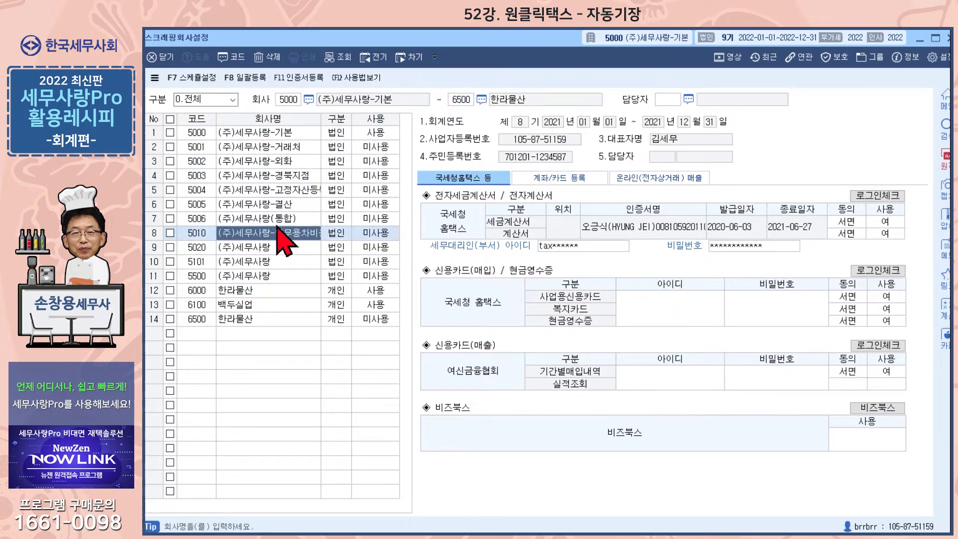
# - For batch registration of all companies, include 전자세금계산서, 전자계산서, 사업용신용카드, 복지카드, 현금영수증, 계좌거래 and the tax agent ID
pyautogui.click(251, 78)
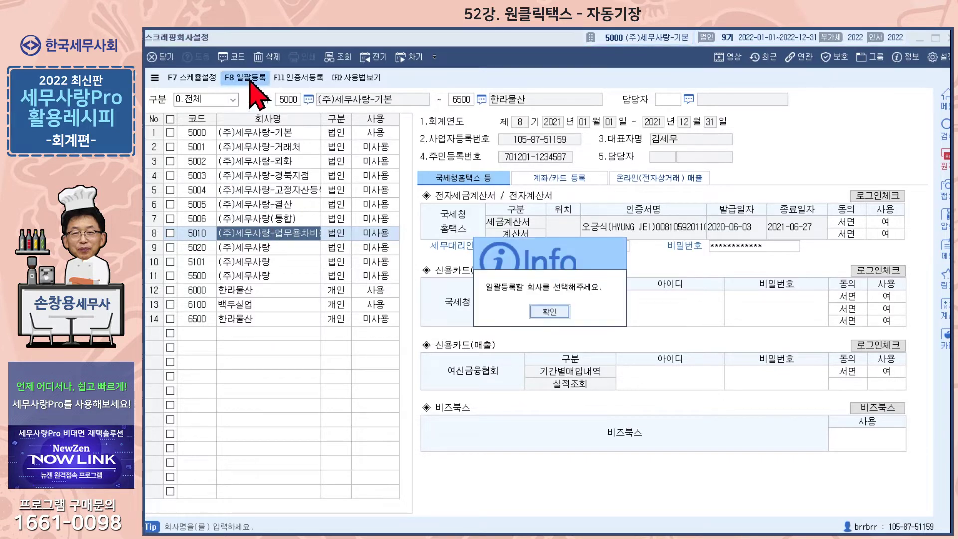
pyautogui.click(549, 312)
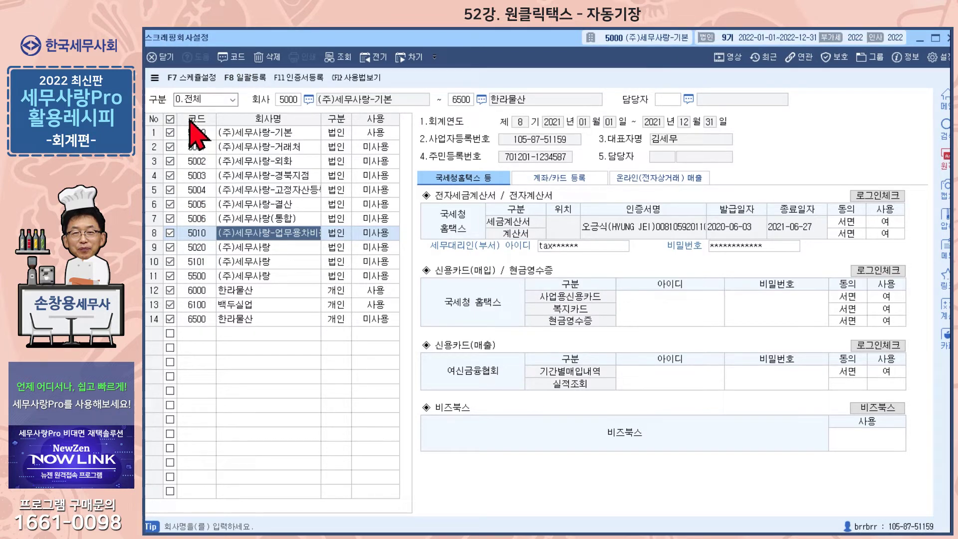
pyautogui.click(245, 78)
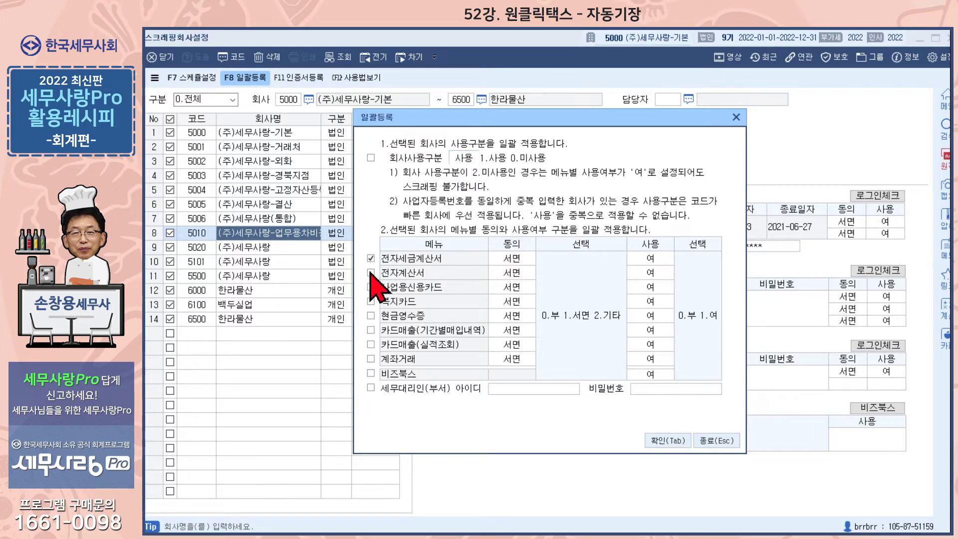
pyautogui.click(371, 316)
pyautogui.click(372, 359)
pyautogui.click(371, 388)
# - Enter the tax agent's login ID and password, apply the batch registration to the selected companies and close it
pyautogui.click(518, 390)
pyautogui.write('tax121212121212')
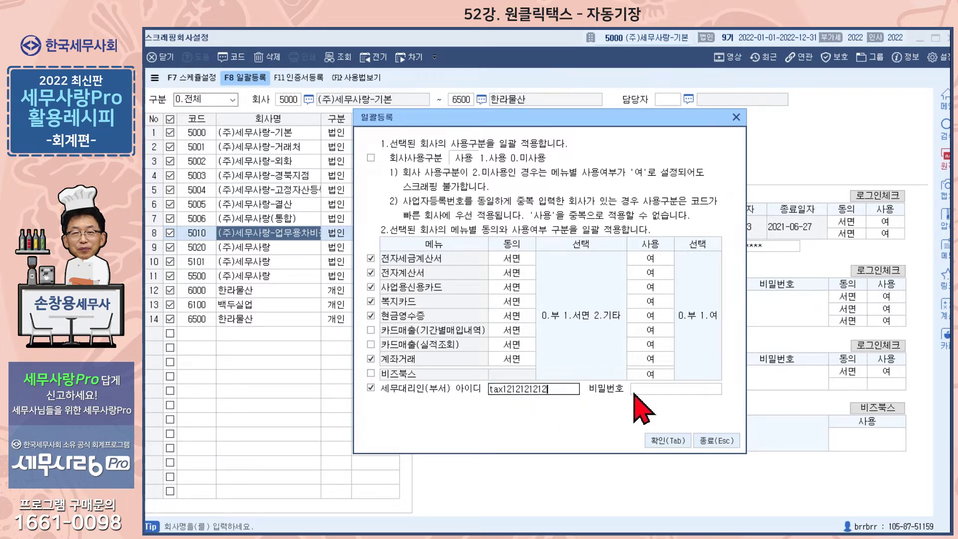
pyautogui.click(642, 390)
pyautogui.write('****')
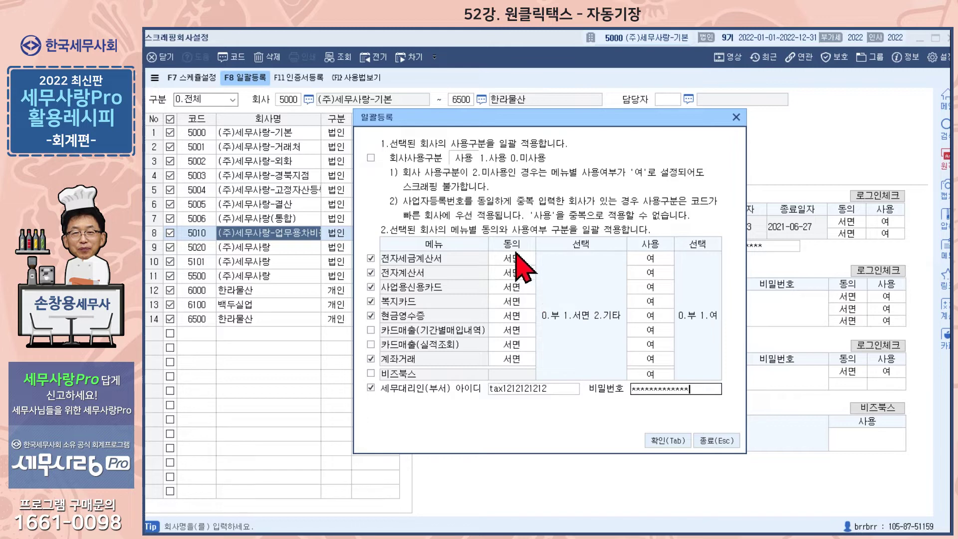
pyautogui.click(668, 440)
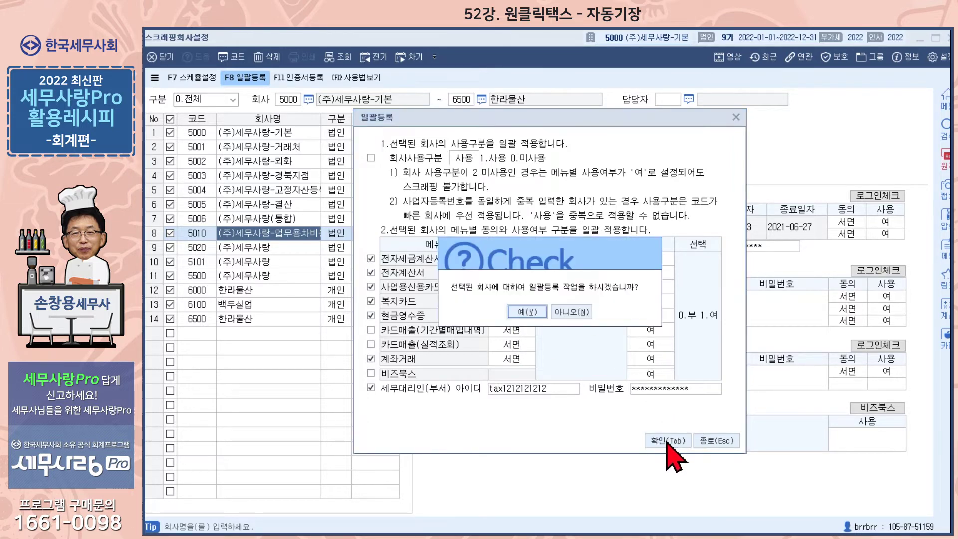
pyautogui.click(524, 312)
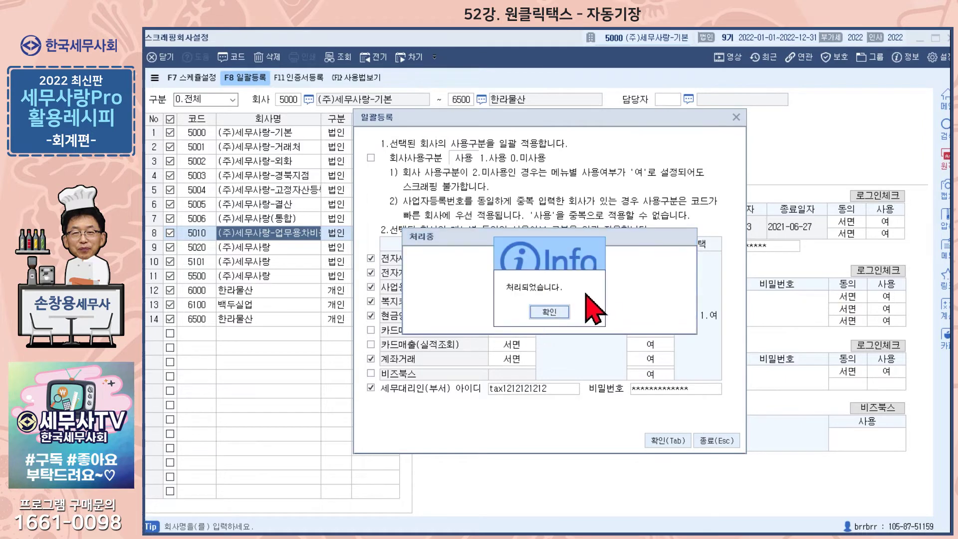
pyautogui.click(548, 312)
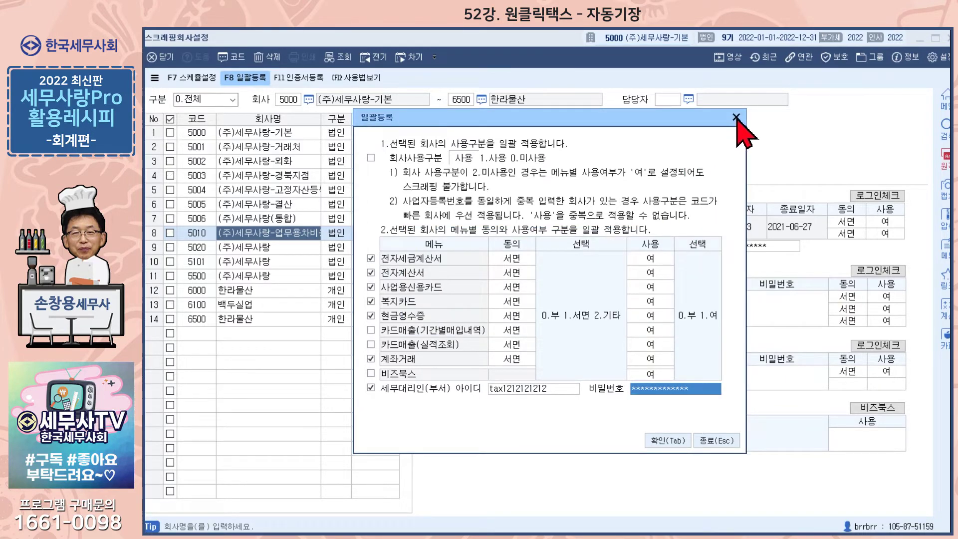
pyautogui.click(736, 118)
# - Check the tax agent ID and password fields of companies 5000 through 5020 one by one
pyautogui.click(272, 133)
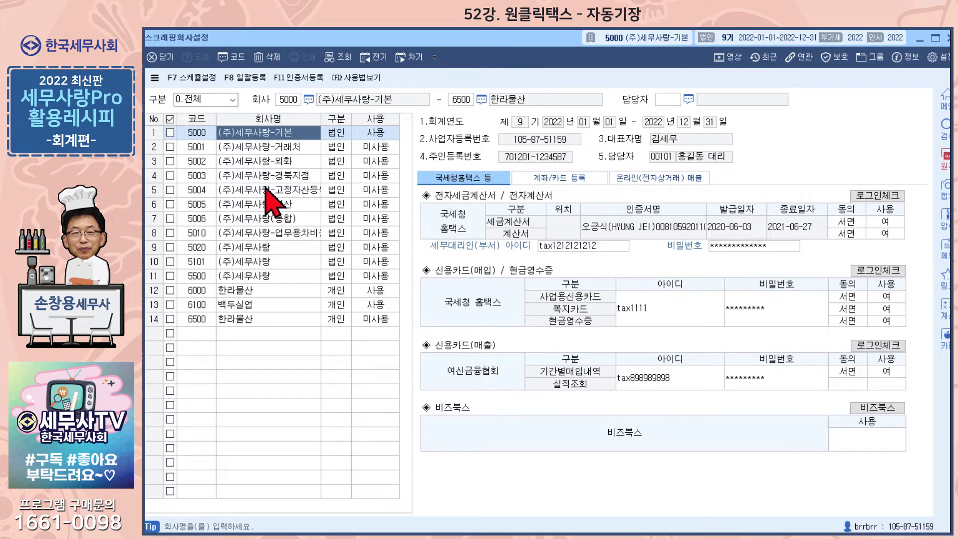
pyautogui.click(269, 147)
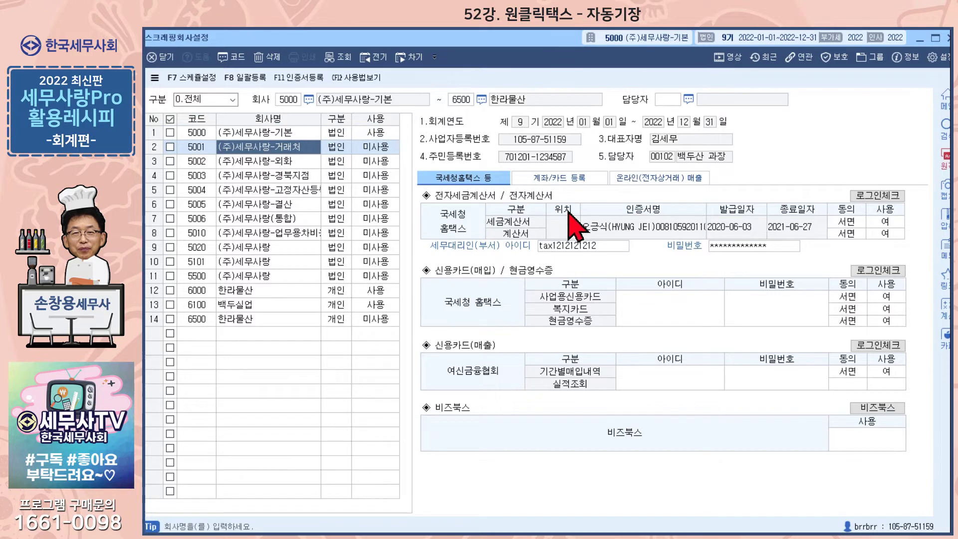
pyautogui.click(254, 162)
pyautogui.click(255, 175)
pyautogui.click(253, 190)
pyautogui.click(252, 204)
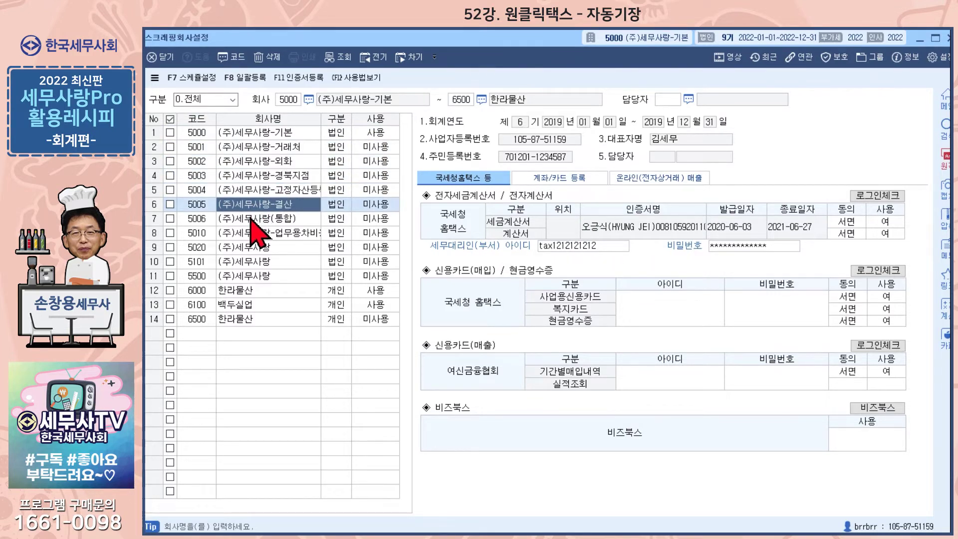
pyautogui.click(252, 218)
pyautogui.click(254, 233)
pyautogui.click(254, 248)
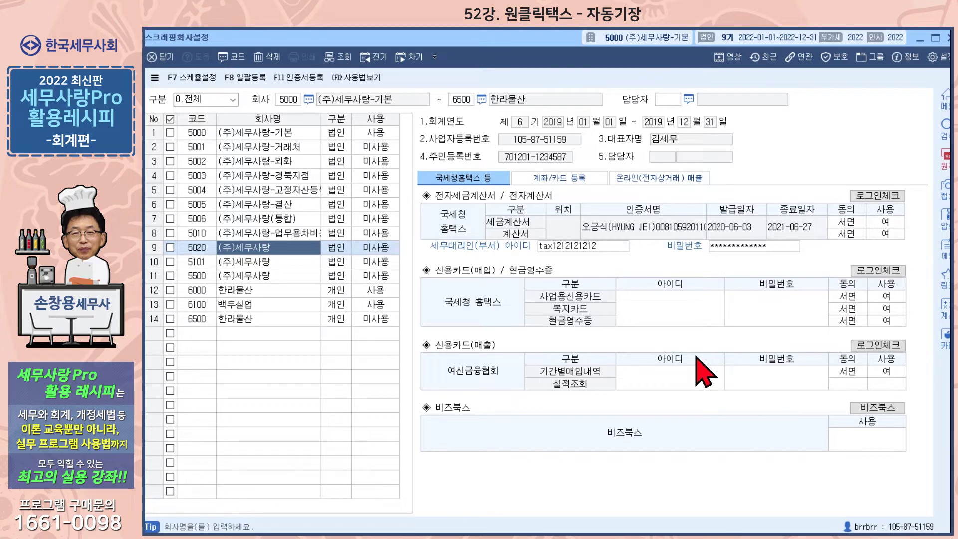
# - Examine company 5020's account/card and online sales registration pages and the scraping schedule settings, and leave 스크래핑회사설정
pyautogui.click(565, 182)
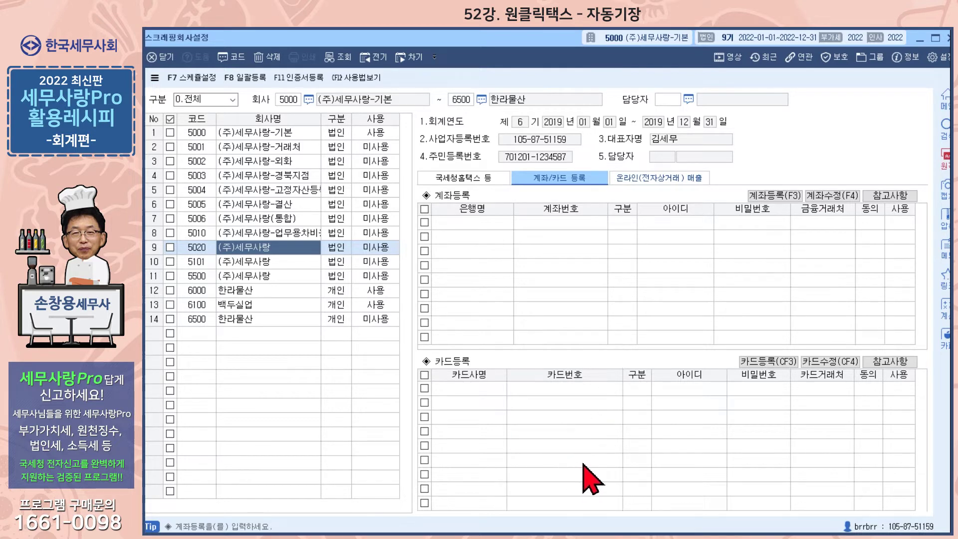
pyautogui.click(653, 180)
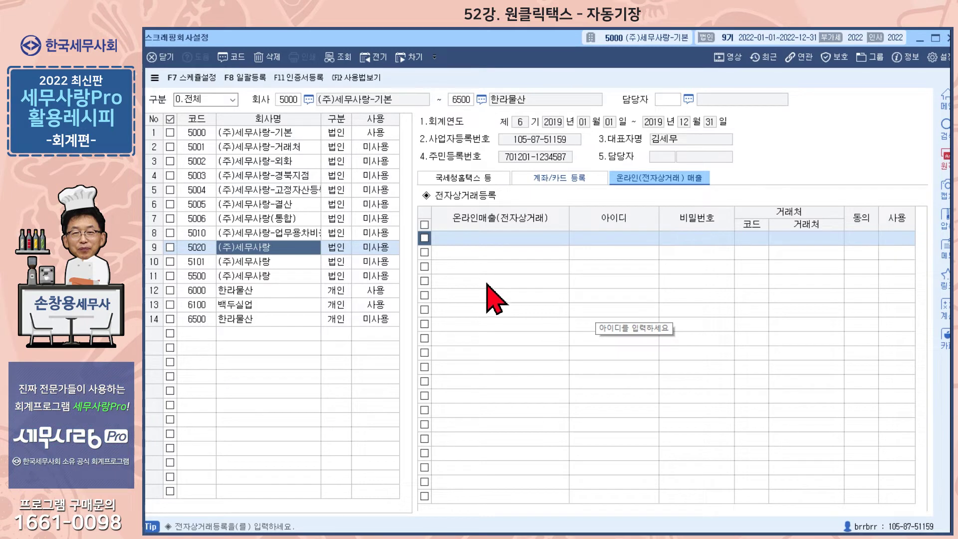
pyautogui.click(202, 80)
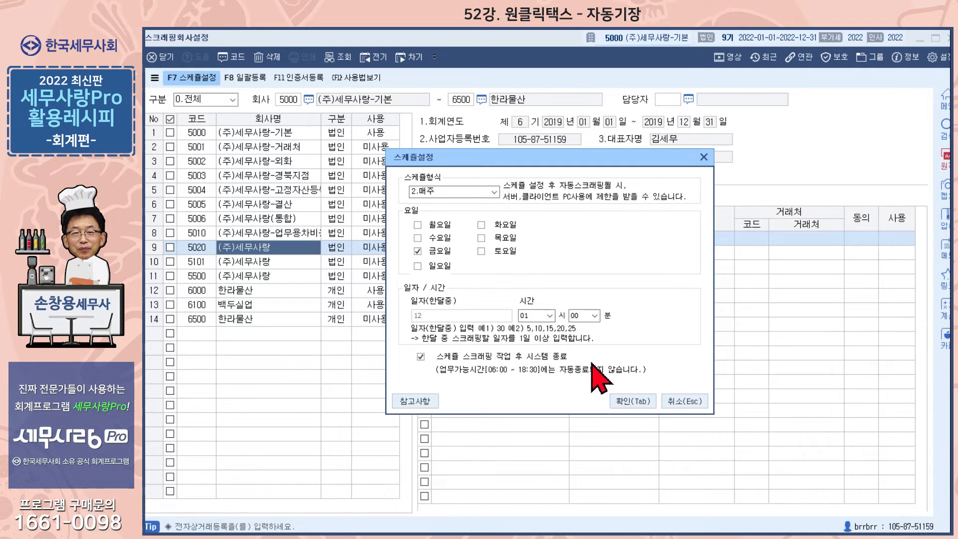
pyautogui.click(696, 403)
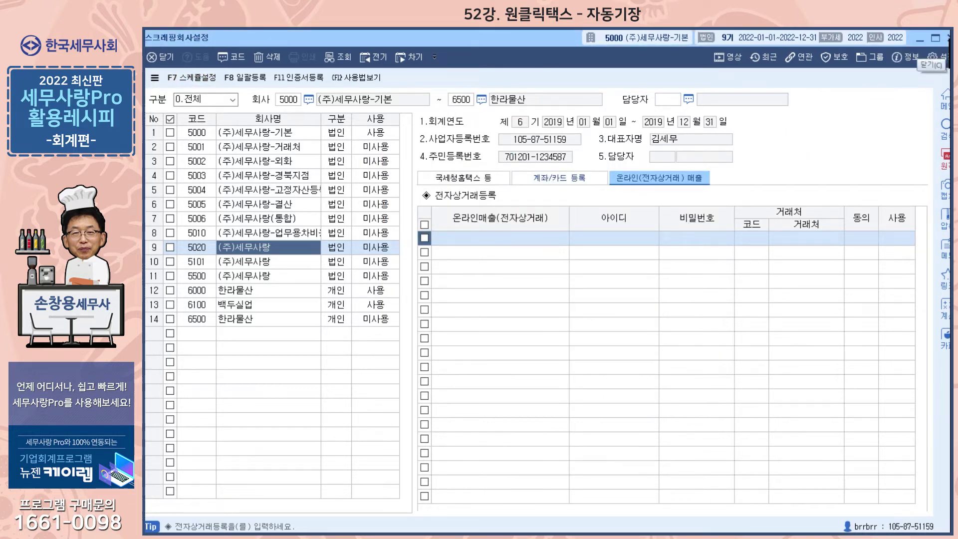
pyautogui.click(948, 38)
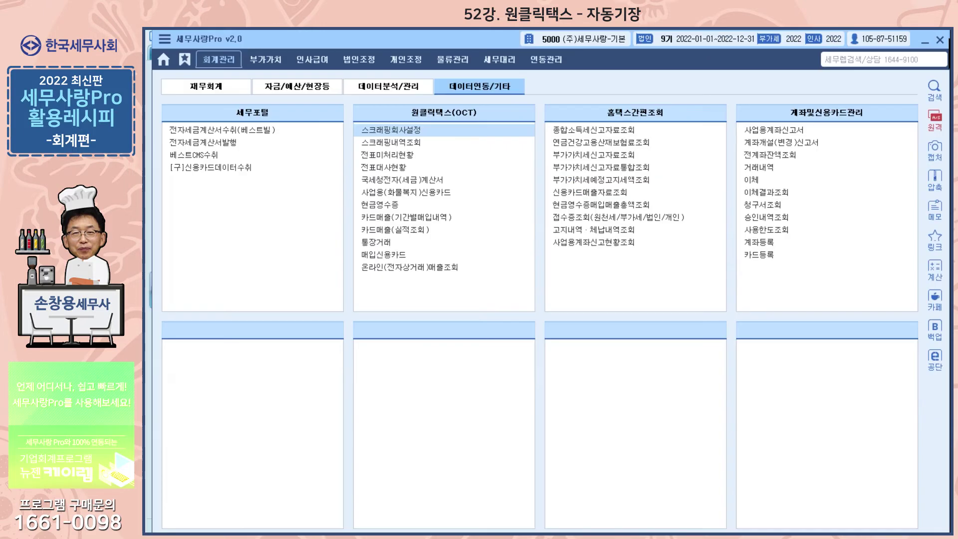
# - Open 스크래핑내역조회 and look through the scraping history by company for 5000, 6000 and 6100
pyautogui.click(416, 144)
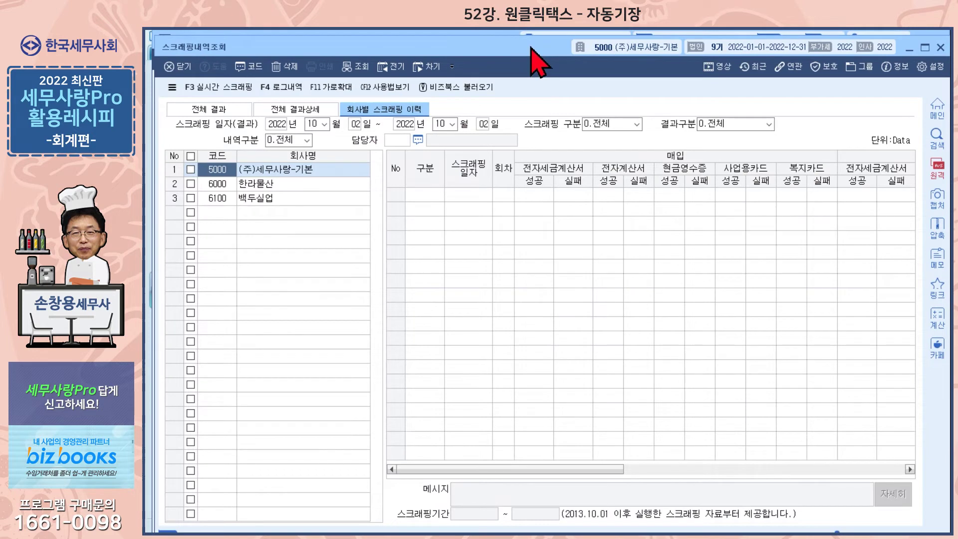
pyautogui.moveTo(532, 47); pyautogui.dragTo(526, 50)
pyautogui.click(299, 181)
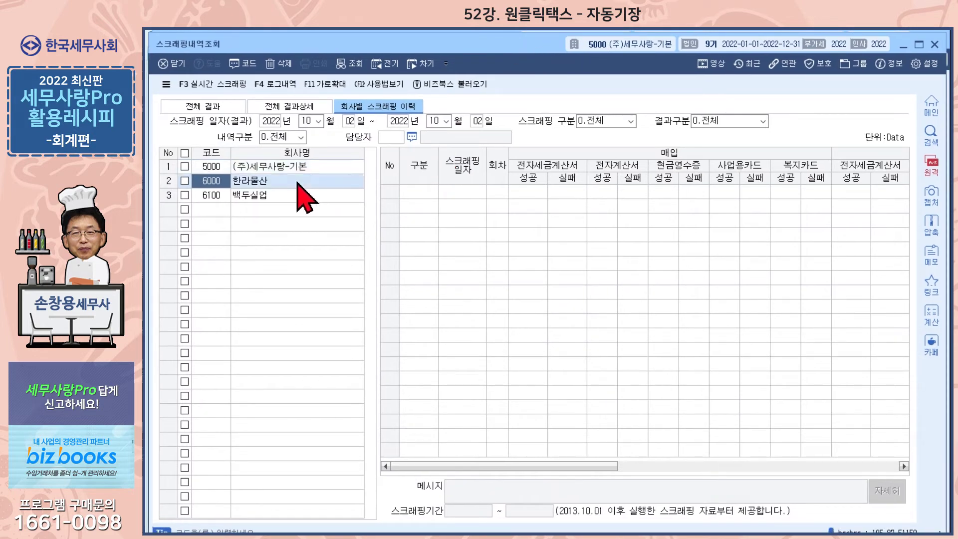
pyautogui.click(291, 195)
pyautogui.click(296, 167)
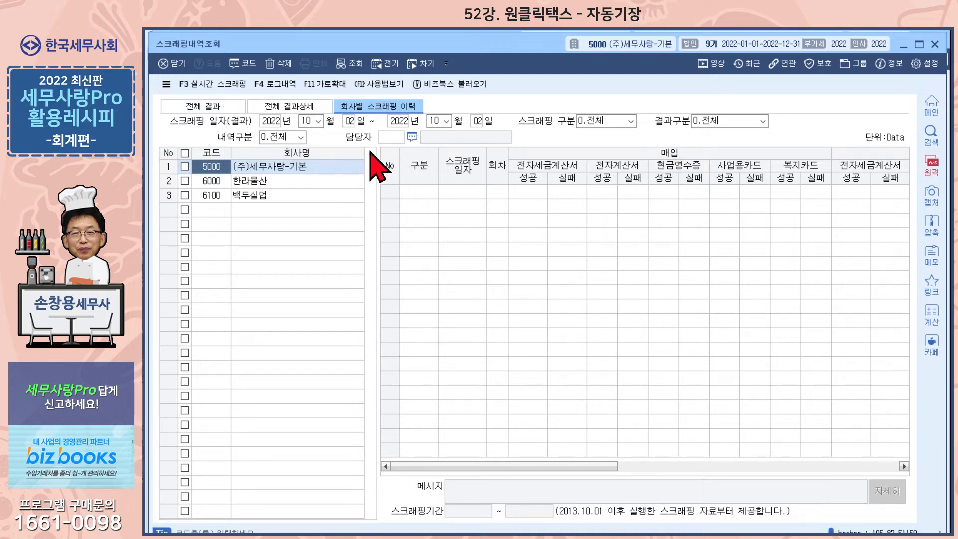
# - Request real-time scraping for company 5000, decline running it, and leave 스크래핑내역조회
pyautogui.click(206, 85)
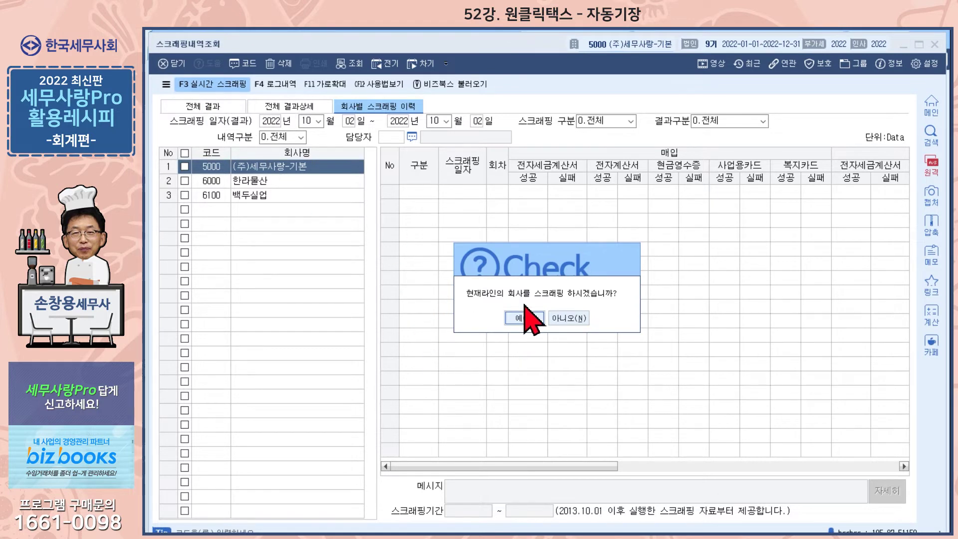
pyautogui.click(582, 319)
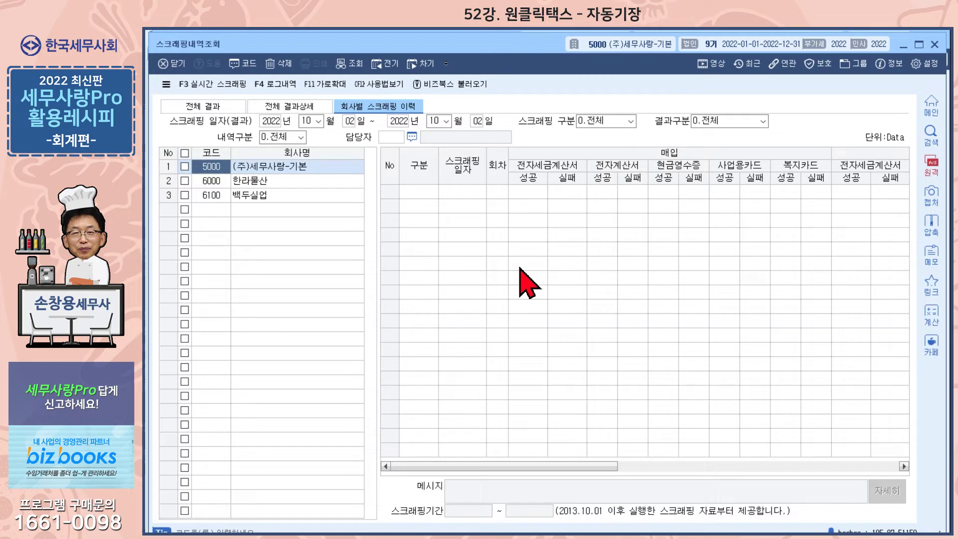
pyautogui.click(935, 45)
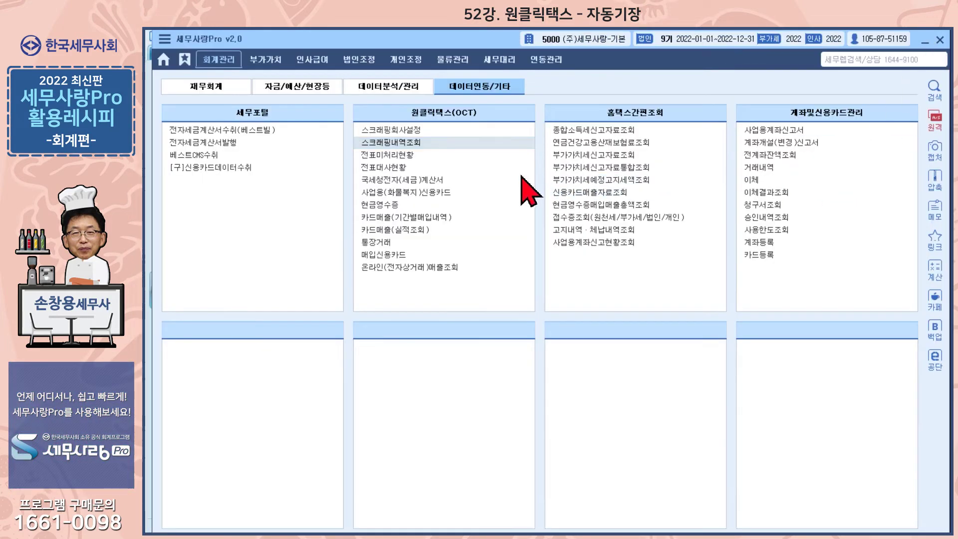
# - In the 원클릭택스 version of 국세청전자(세금)계산서, include 매입 세금계산서, 매입 계산서 and 매출 계산서 in the import settings, then back out
pyautogui.click(419, 179)
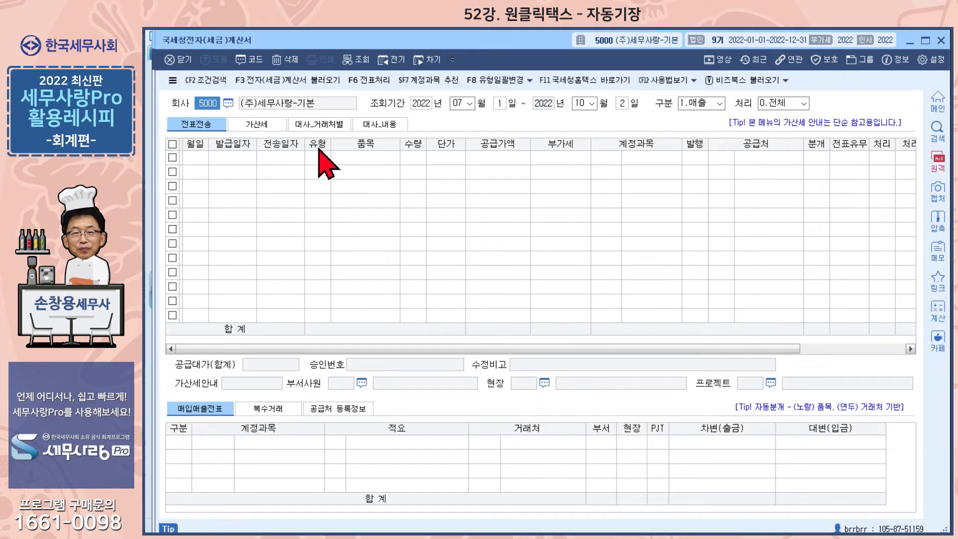
pyautogui.click(277, 81)
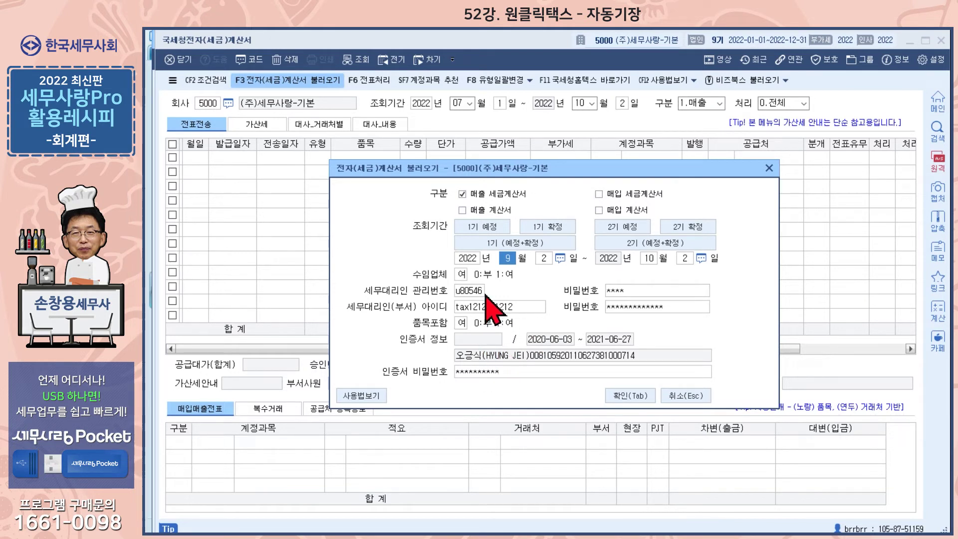
pyautogui.click(616, 210)
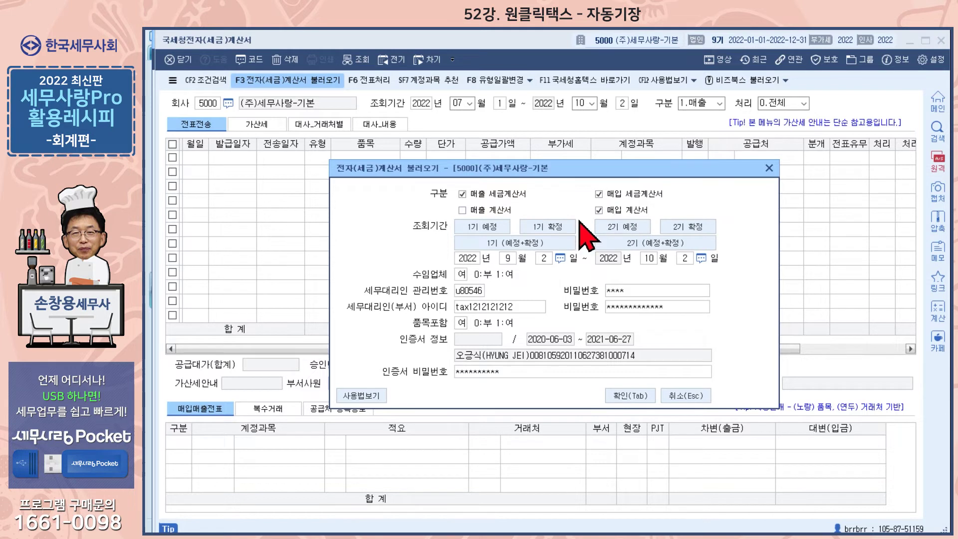
pyautogui.click(477, 211)
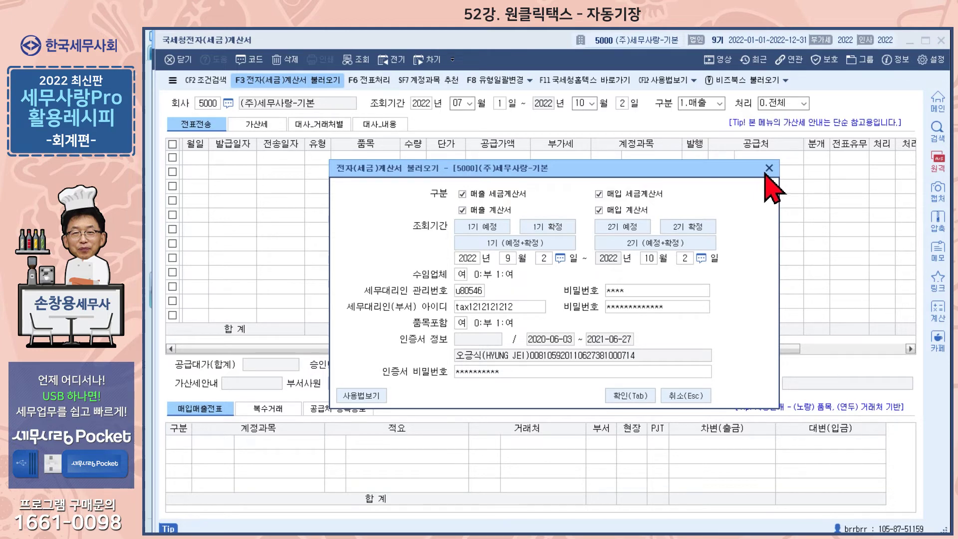
pyautogui.press('Escape')
pyautogui.press('Escape')
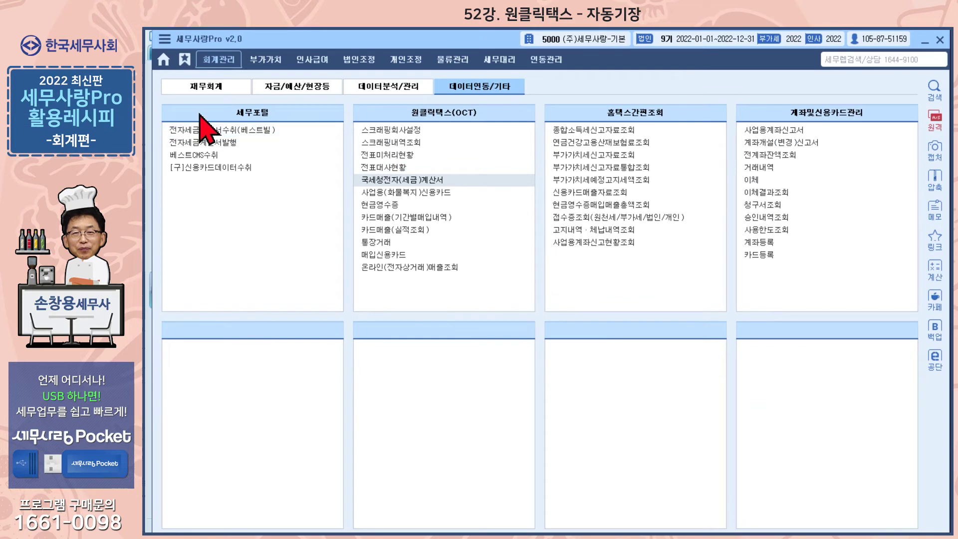
# - Close the 원클릭택스 invoice import and its screen, and open the 재무회계 version of 국세청전자(세금)계산서
pyautogui.click(210, 87)
pyautogui.click(227, 360)
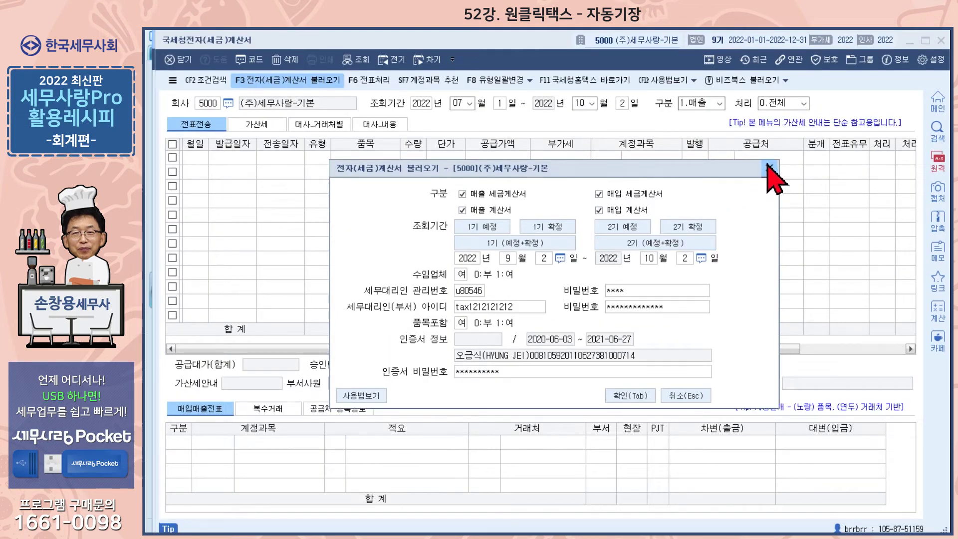
pyautogui.click(769, 168)
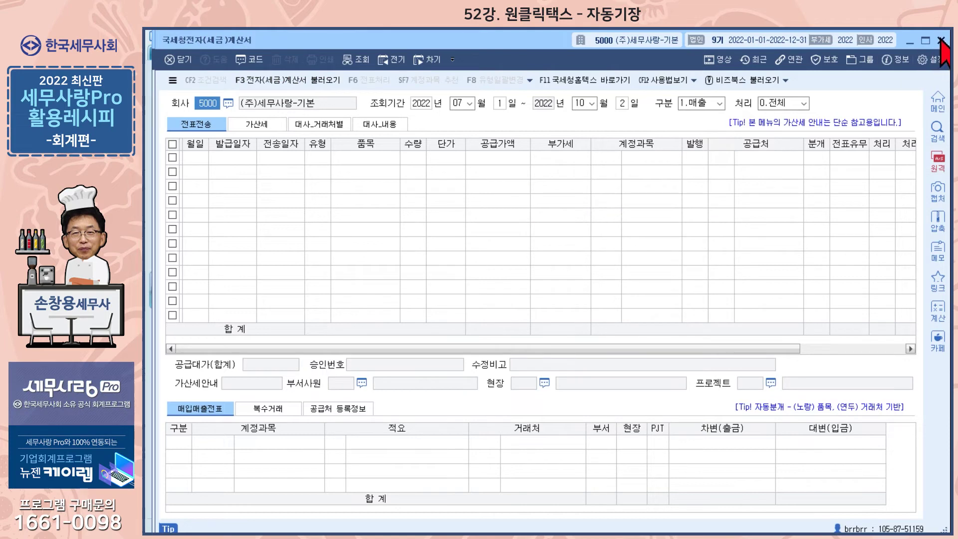
pyautogui.click(941, 39)
pyautogui.click(239, 360)
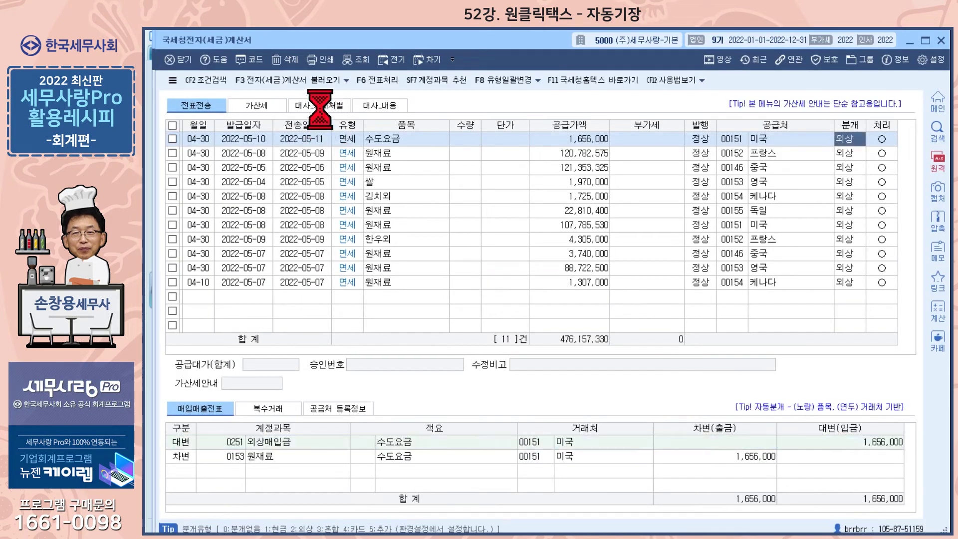
# - Examine the single-choice invoice types and the separate import options in the 재무회계 국세청전자(세금)계산서, then leave the screen without importing
pyautogui.click(319, 81)
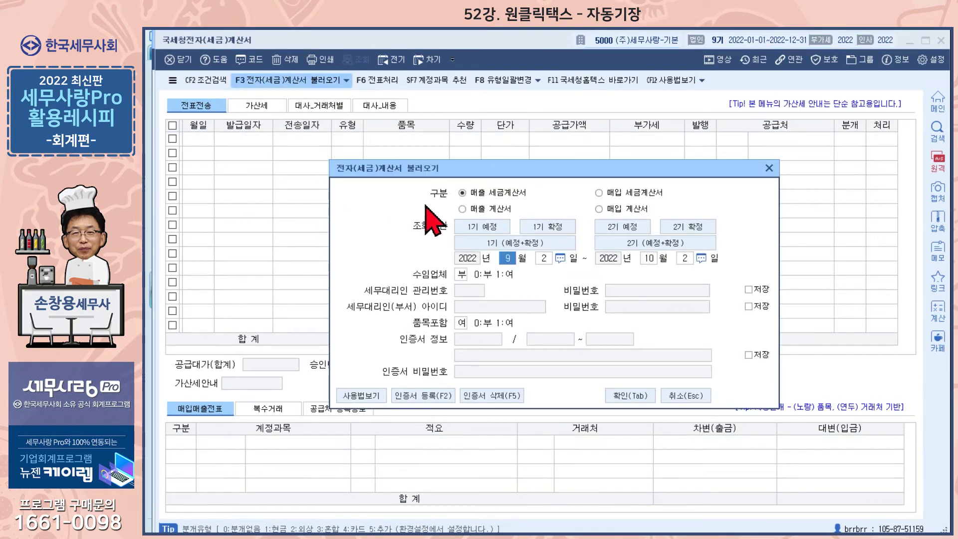
pyautogui.click(462, 208)
pyautogui.click(599, 209)
pyautogui.click(508, 194)
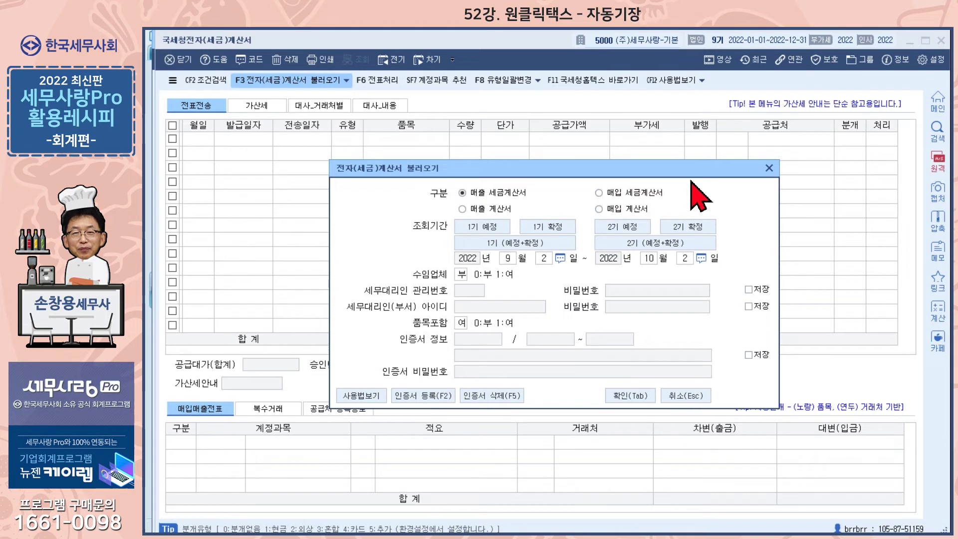
pyautogui.click(769, 168)
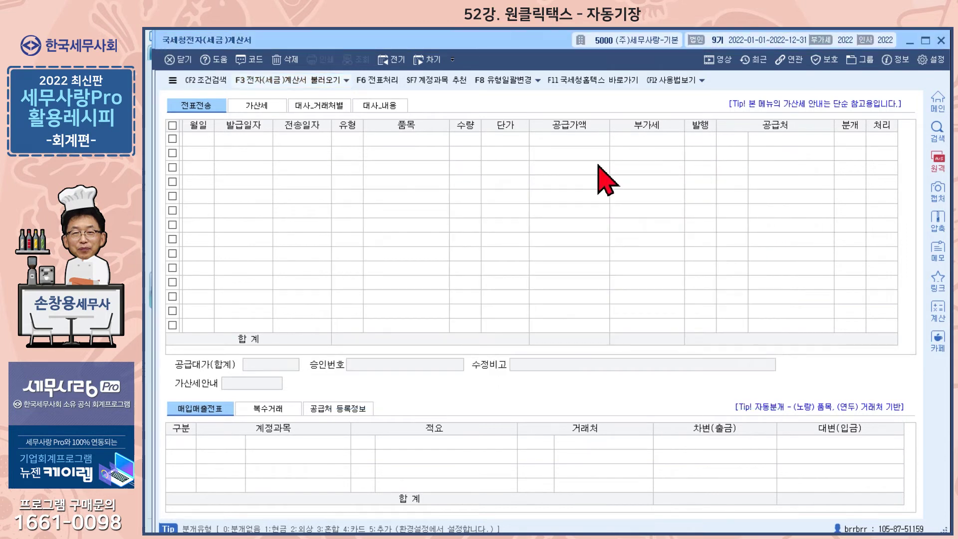
pyautogui.click(346, 80)
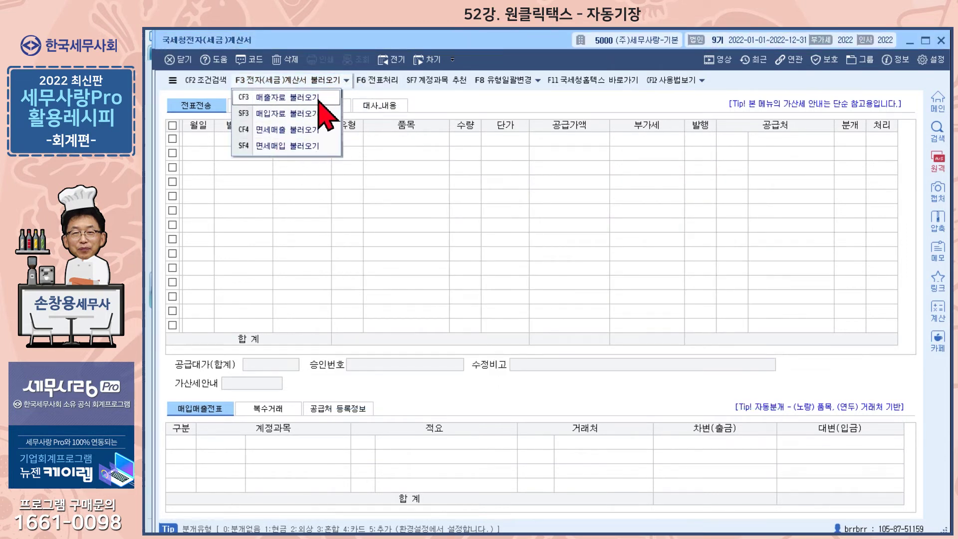
pyautogui.click(940, 40)
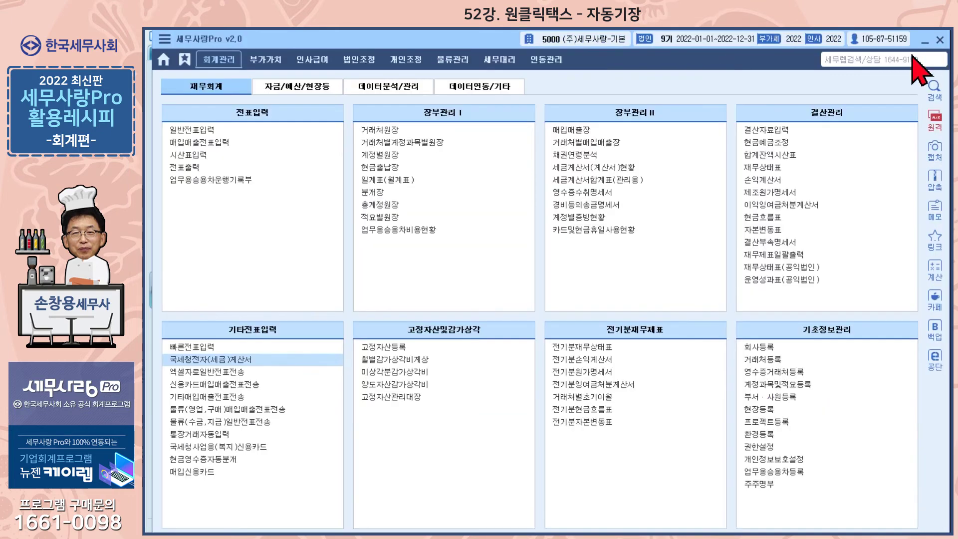
# - Return to 데이터연동/기타, view the 원클릭택스 국세청전자(세금)계산서 screen again and close it
pyautogui.click(469, 90)
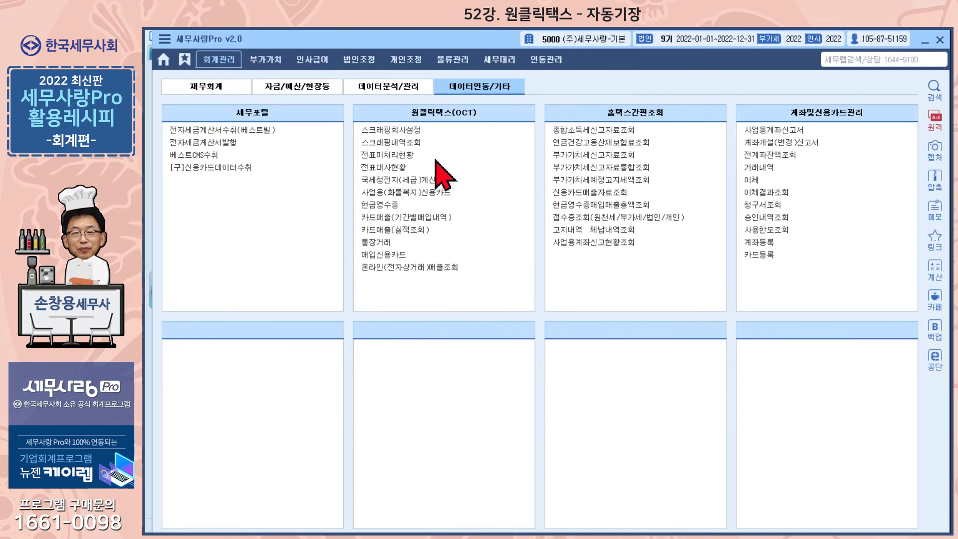
pyautogui.click(412, 181)
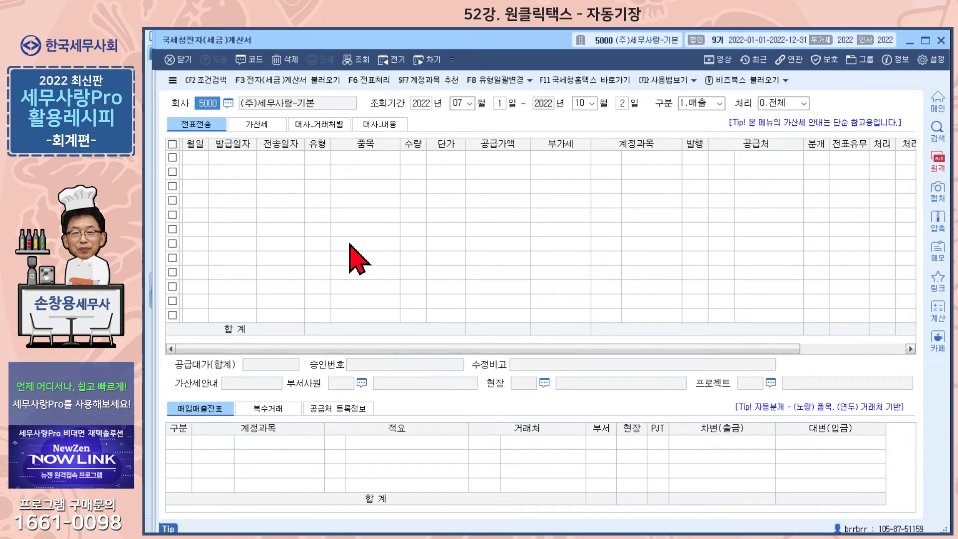
pyautogui.click(940, 41)
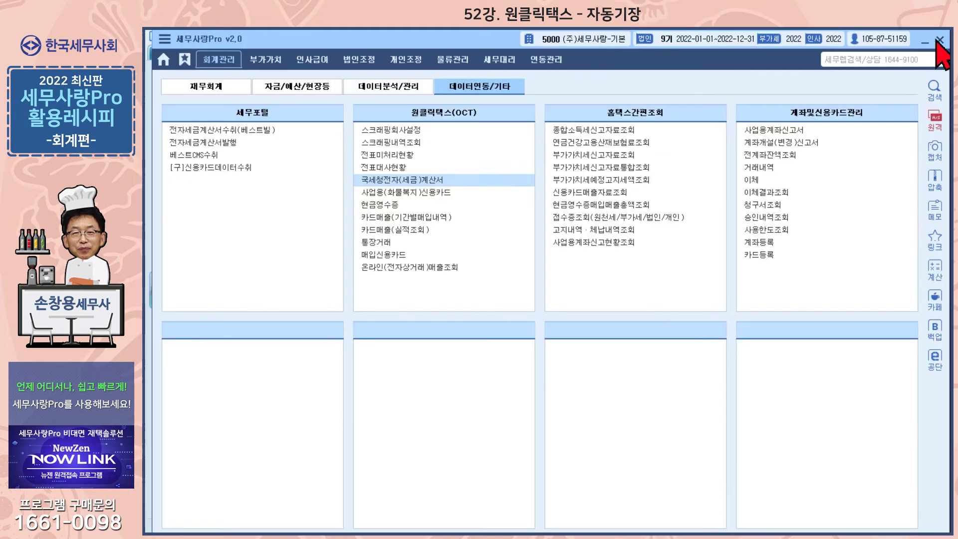
# - View the credit card import settings in 사업용(화물복지)신용카드 for company 5000, cancel the import and close the screen
pyautogui.click(439, 195)
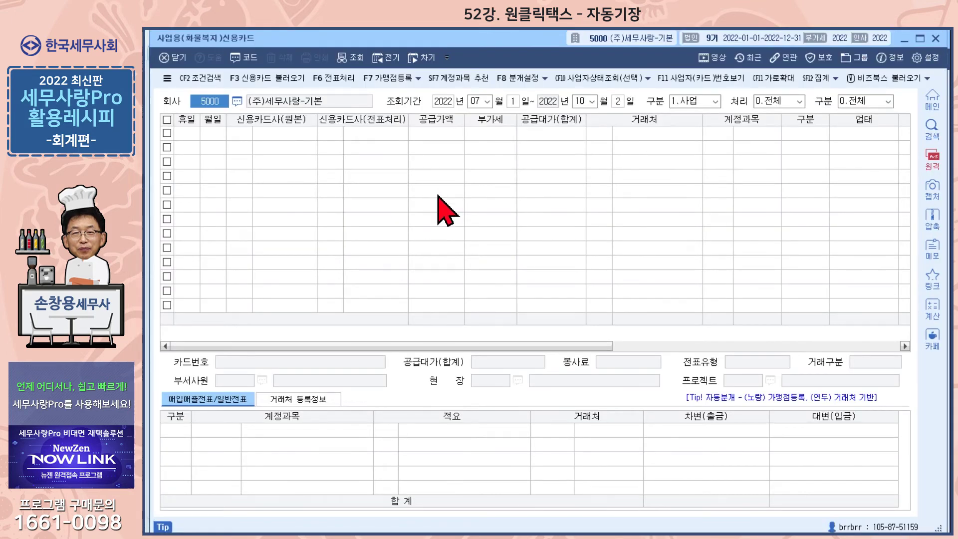
pyautogui.click(285, 79)
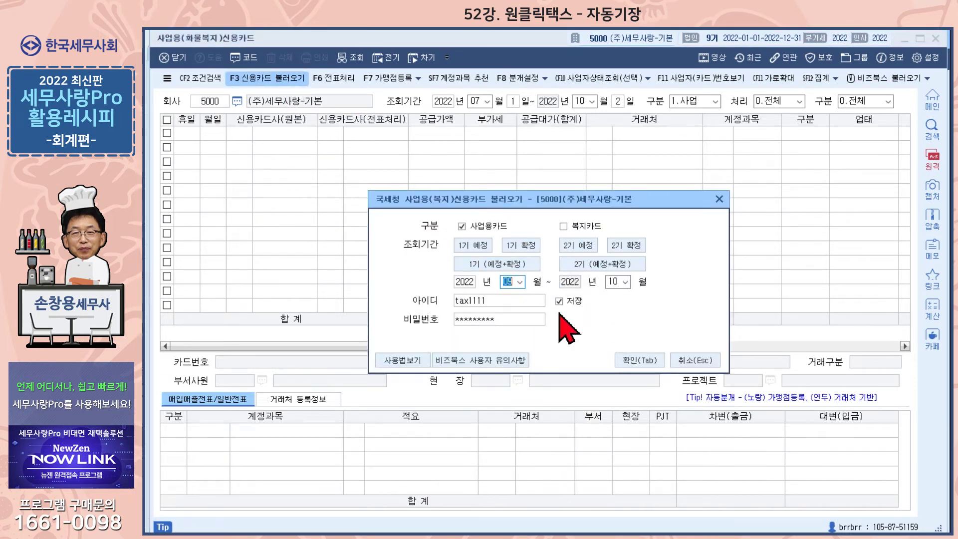
pyautogui.click(696, 360)
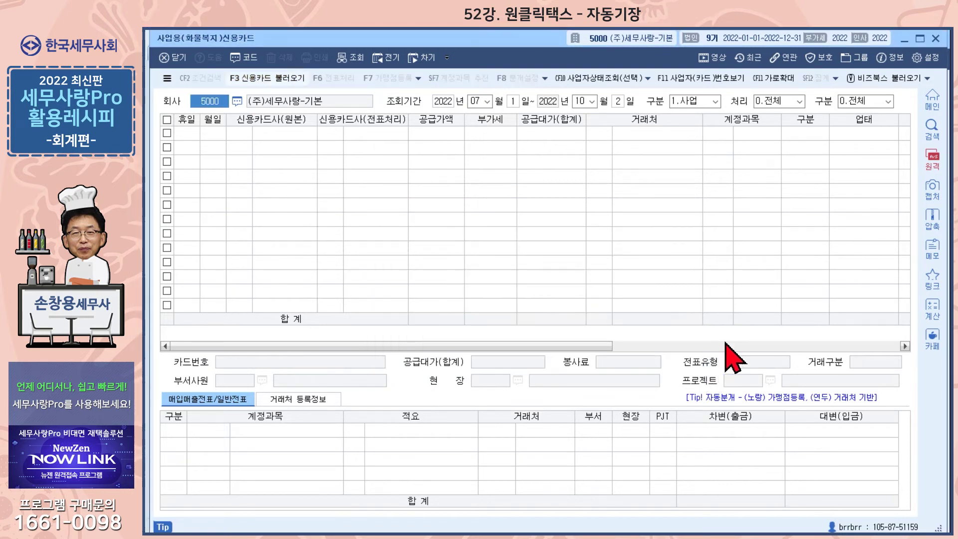
pyautogui.click(935, 39)
# - View the cash receipt import settings in 현금영수증 for company 5000, cancel the import and close the screen
pyautogui.click(396, 205)
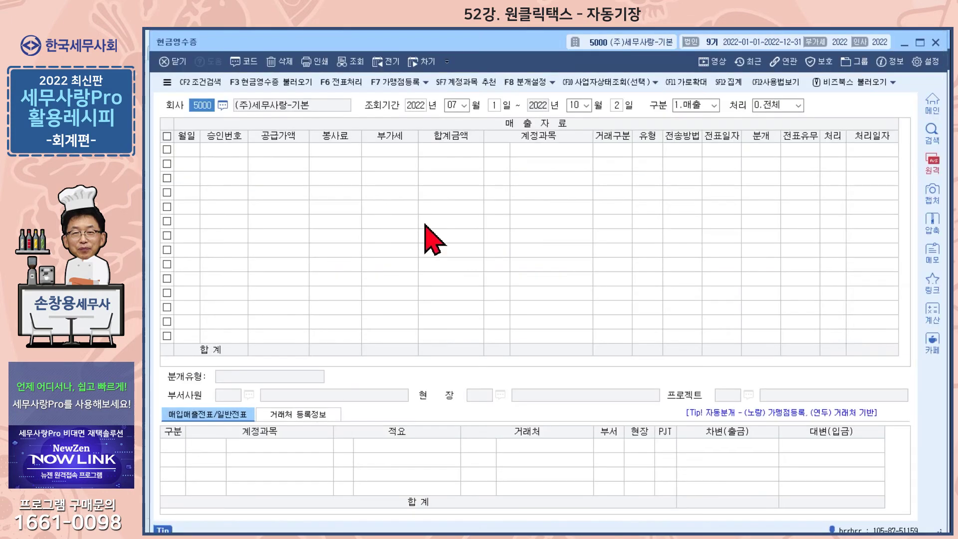
pyautogui.click(281, 84)
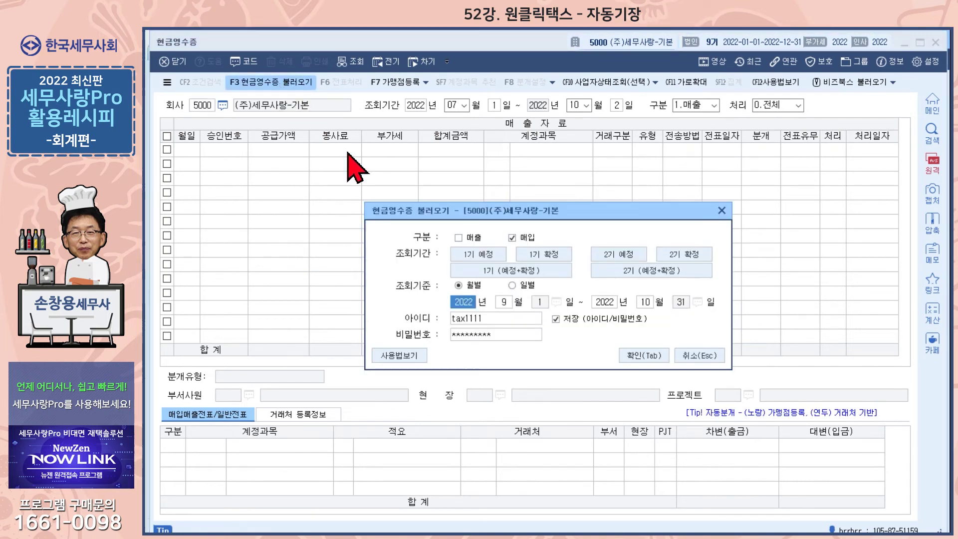
pyautogui.click(709, 358)
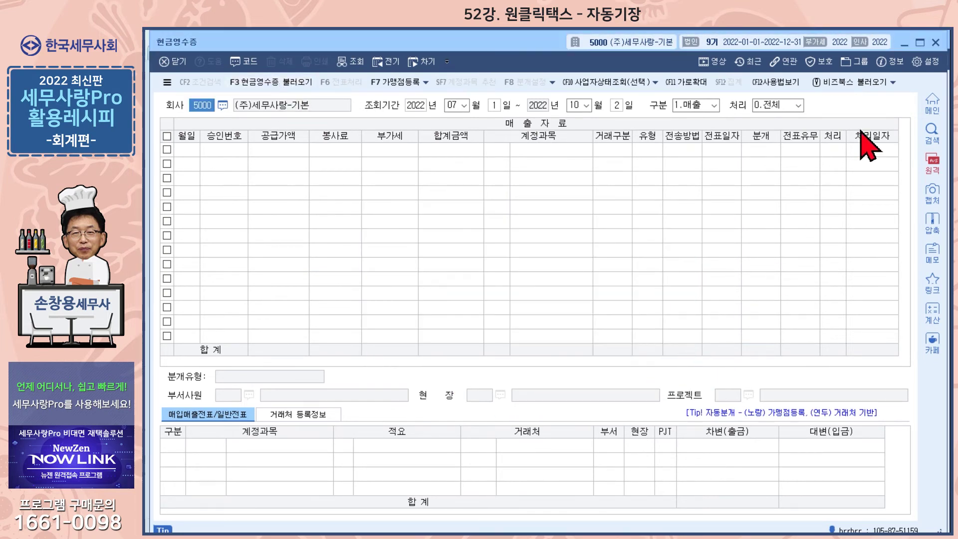
pyautogui.click(935, 43)
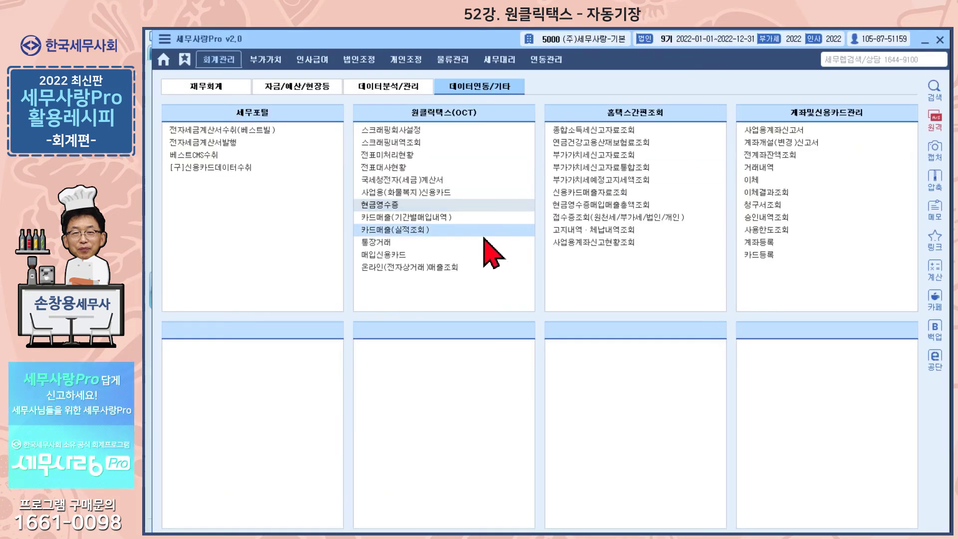
# - Check the period and login fields of the card sales import in 카드매출(실적조회), cancel it and close the screen
pyautogui.click(407, 232)
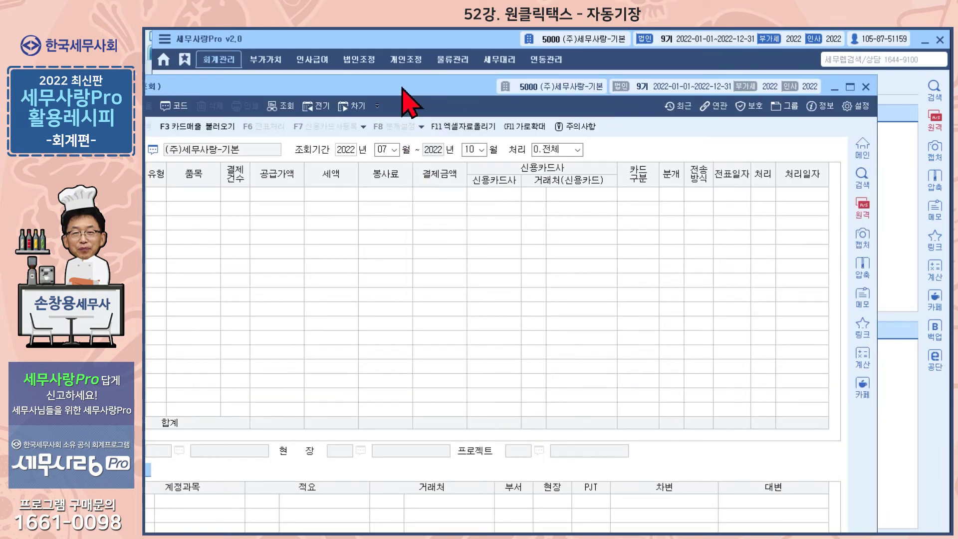
pyautogui.moveTo(401, 89); pyautogui.dragTo(473, 53)
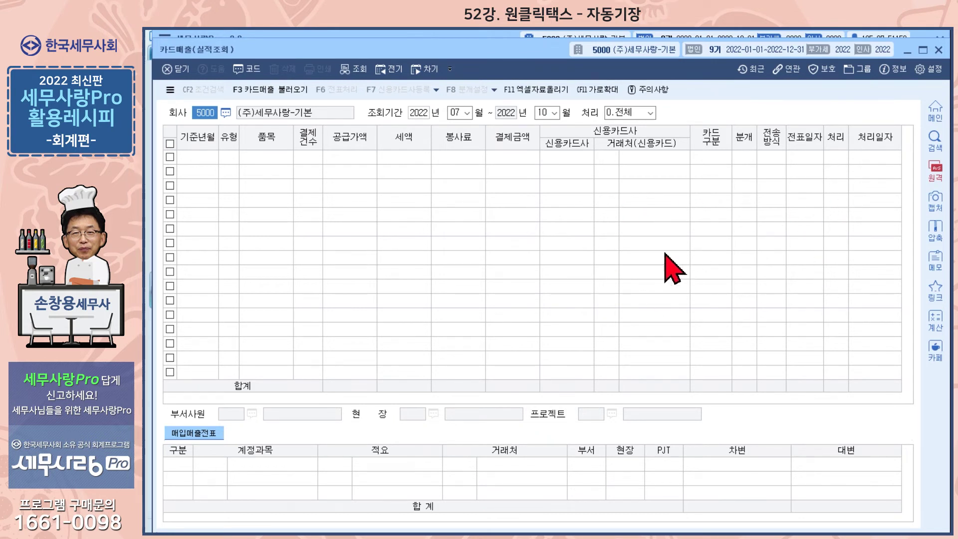
pyautogui.click(270, 95)
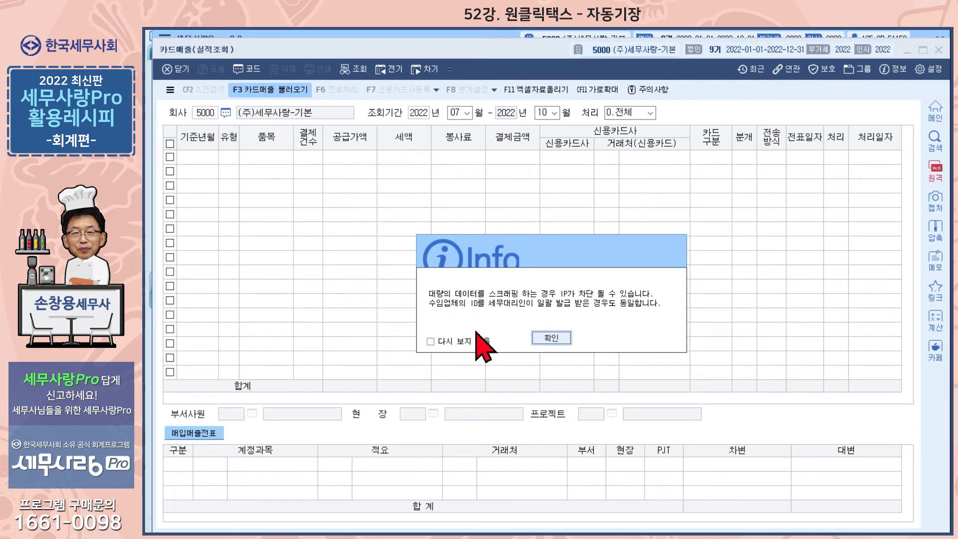
pyautogui.click(555, 338)
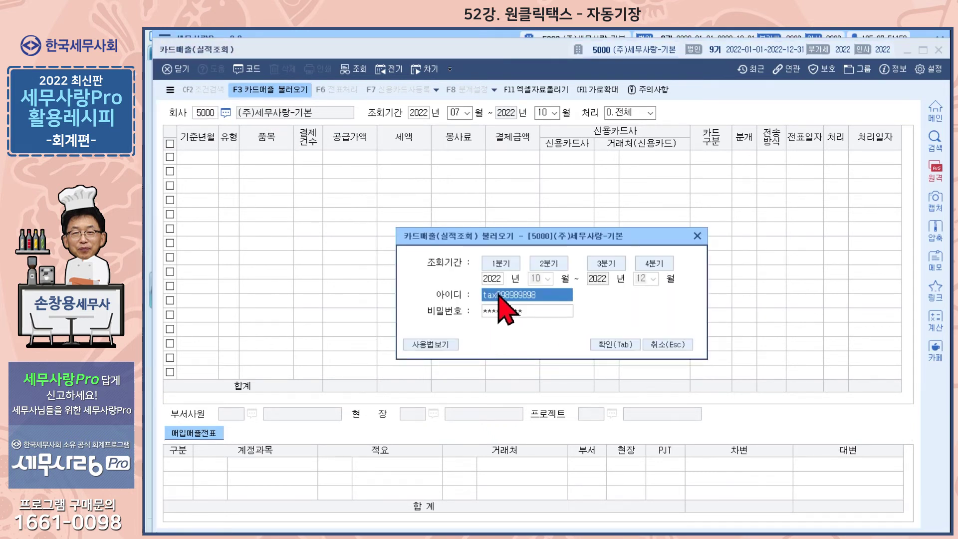
pyautogui.click(668, 344)
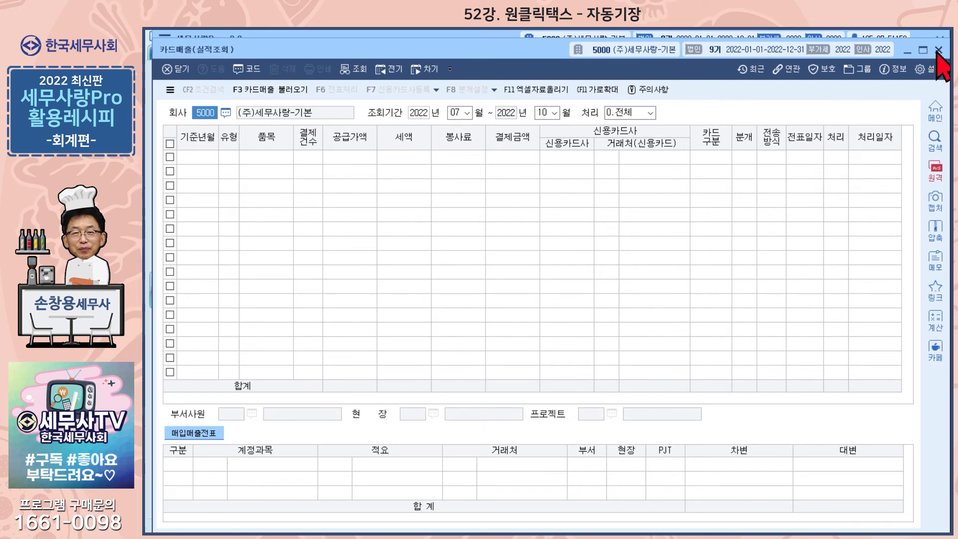
pyautogui.click(938, 51)
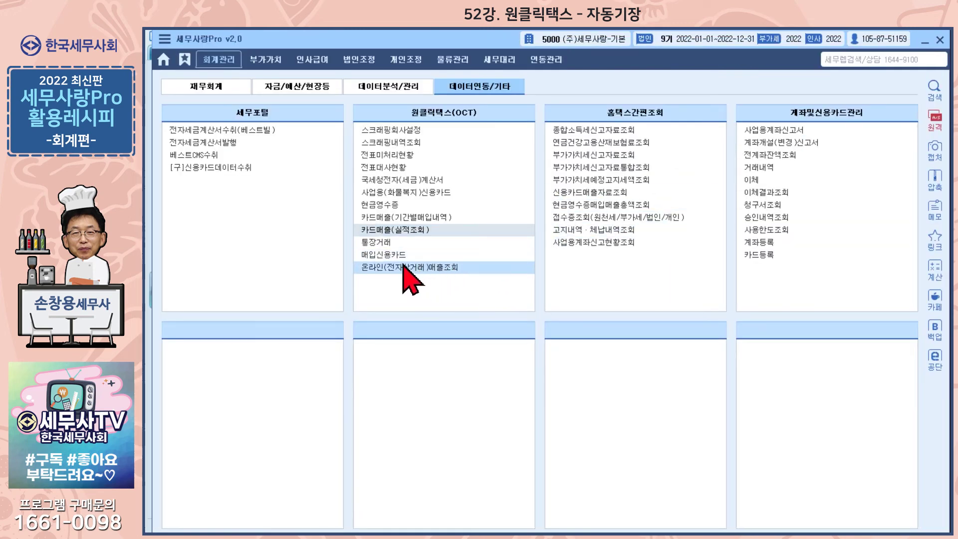
# - View the 통장거래 bank transaction screen and the 매입신용카드 purchase card screen, closing each one
pyautogui.click(382, 242)
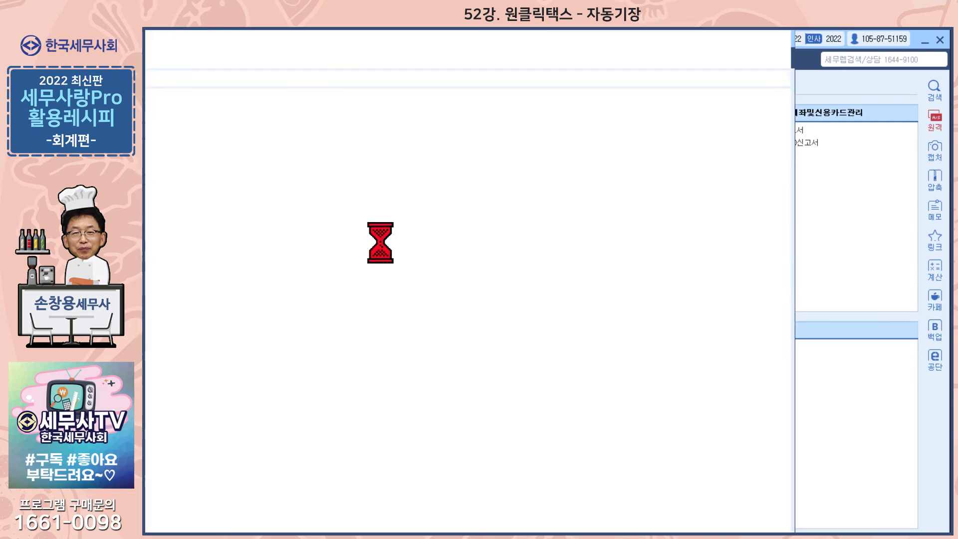
pyautogui.moveTo(308, 39); pyautogui.dragTo(464, 42)
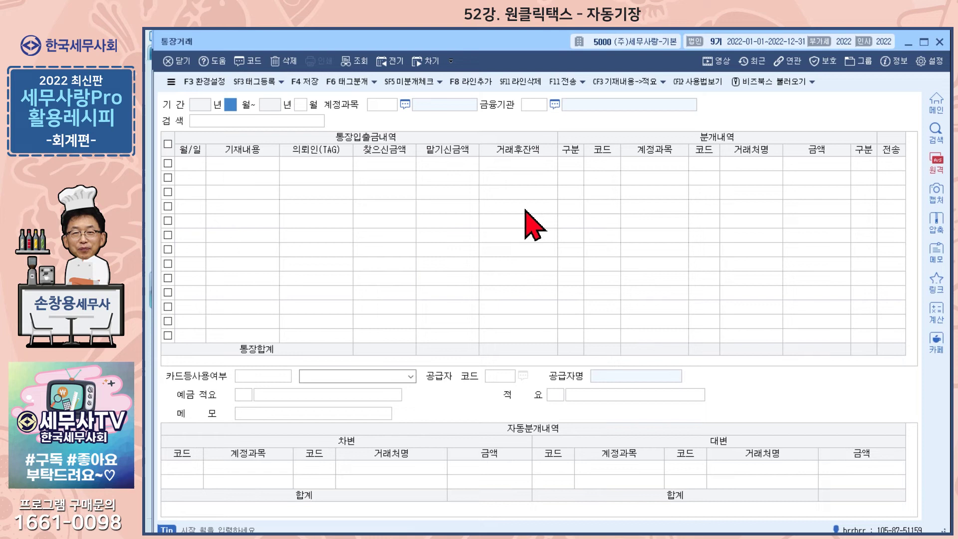
pyautogui.click(940, 42)
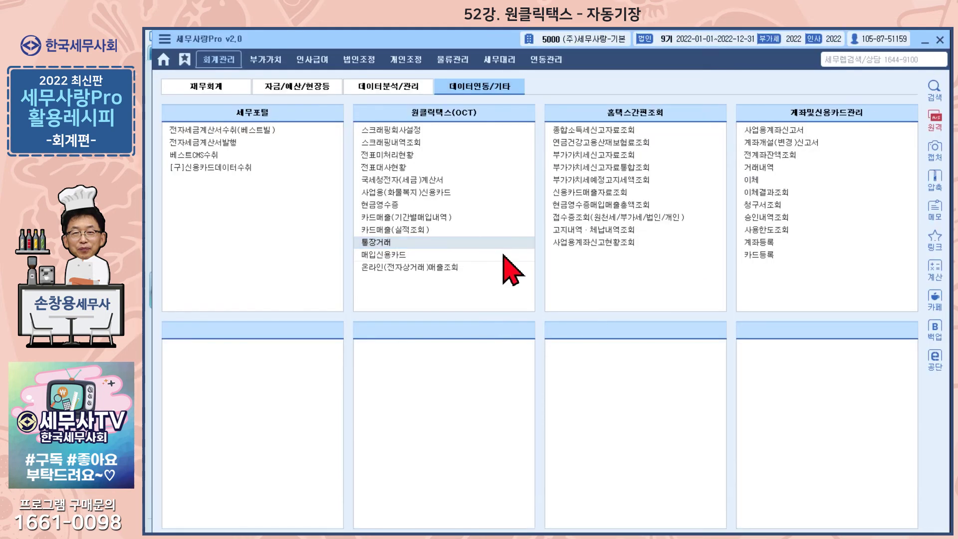
pyautogui.click(393, 256)
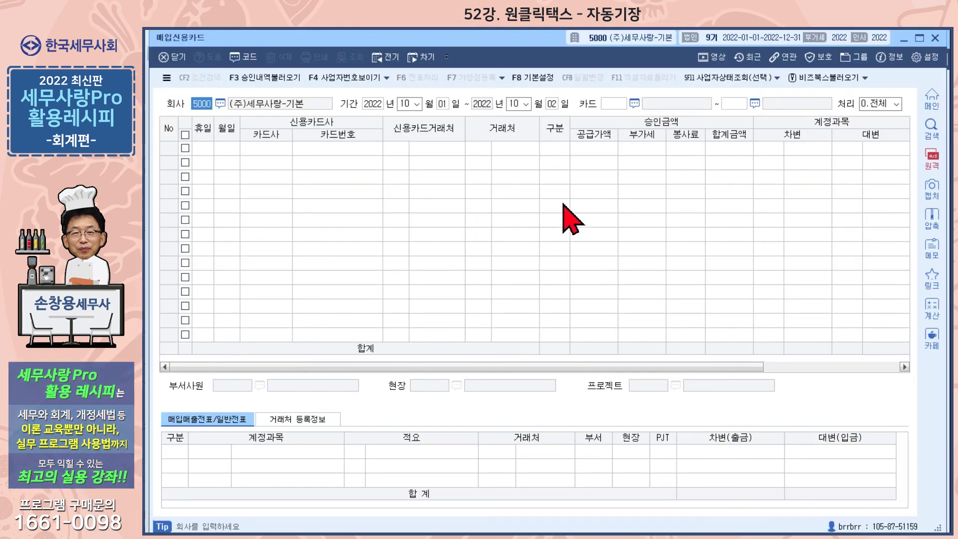
pyautogui.click(936, 39)
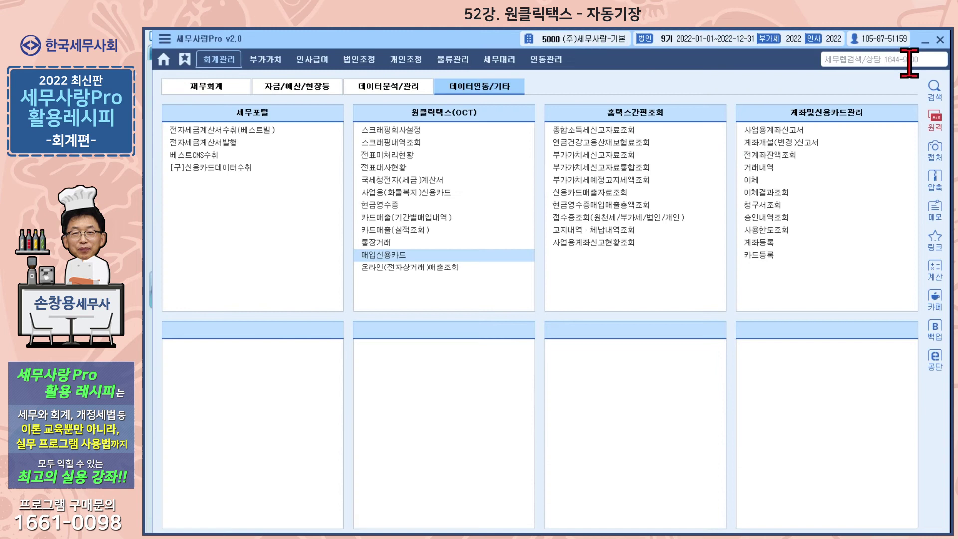
# - Check the period and open market fields of the online sales import in 온라인(전자상거래)매출조회, cancel it and close the screen
pyautogui.click(448, 271)
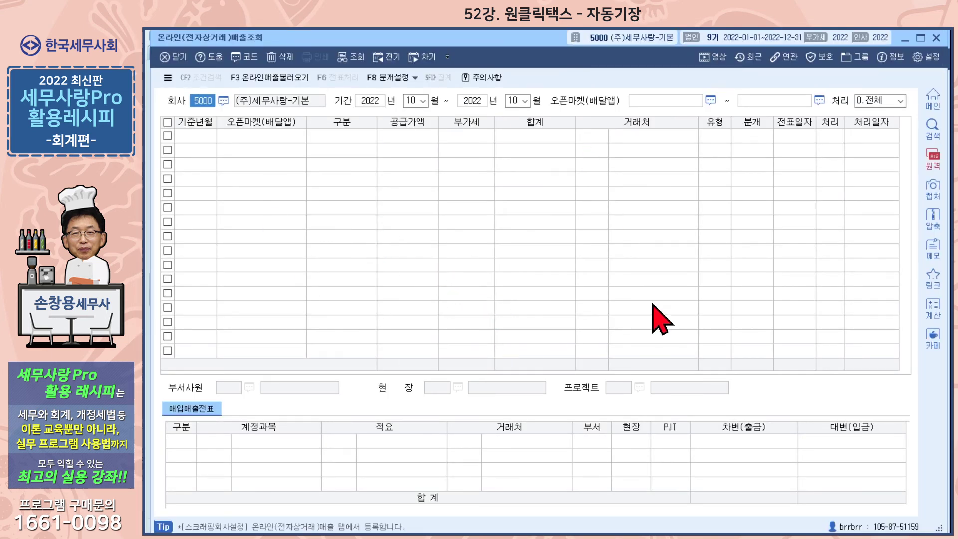
pyautogui.click(274, 80)
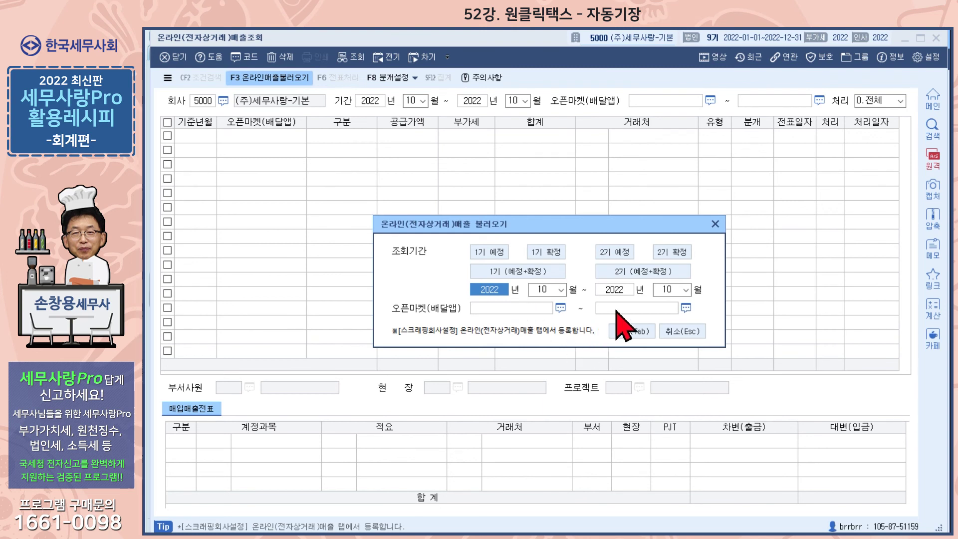
pyautogui.click(714, 224)
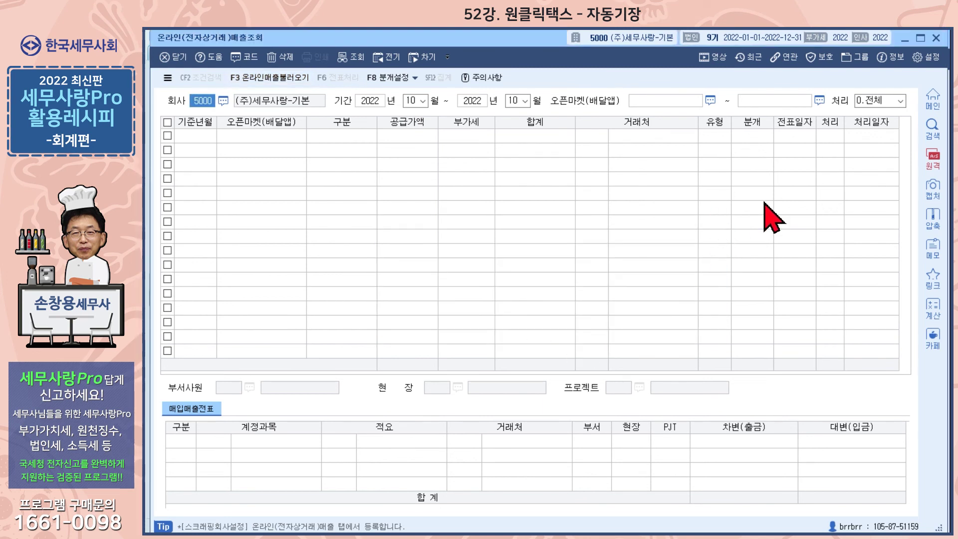
pyautogui.click(936, 39)
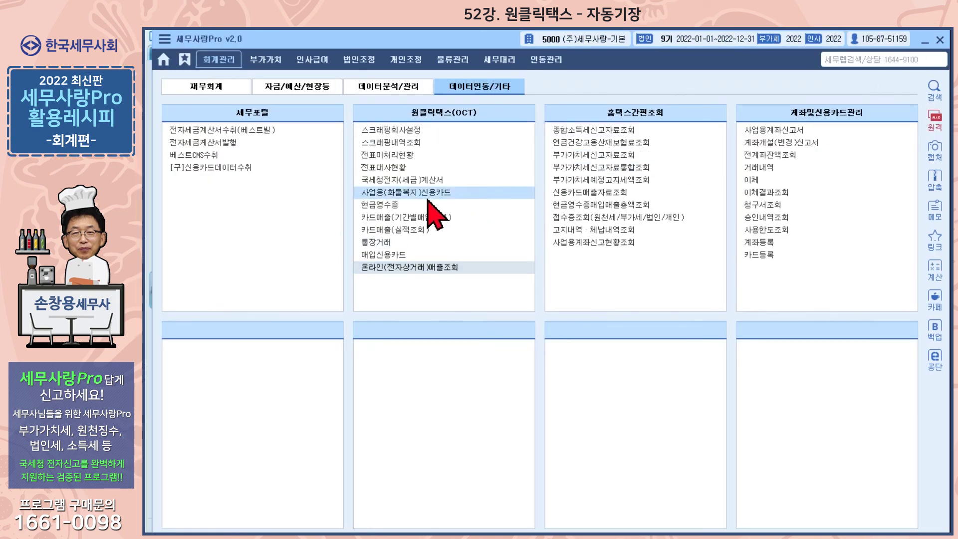
# - Compare the 기타전표입력 entries in 재무회계 with the 원클릭택스(OCT) entries in 데이터연동/기타, ending on 데이터연동/기타
pyautogui.click(212, 87)
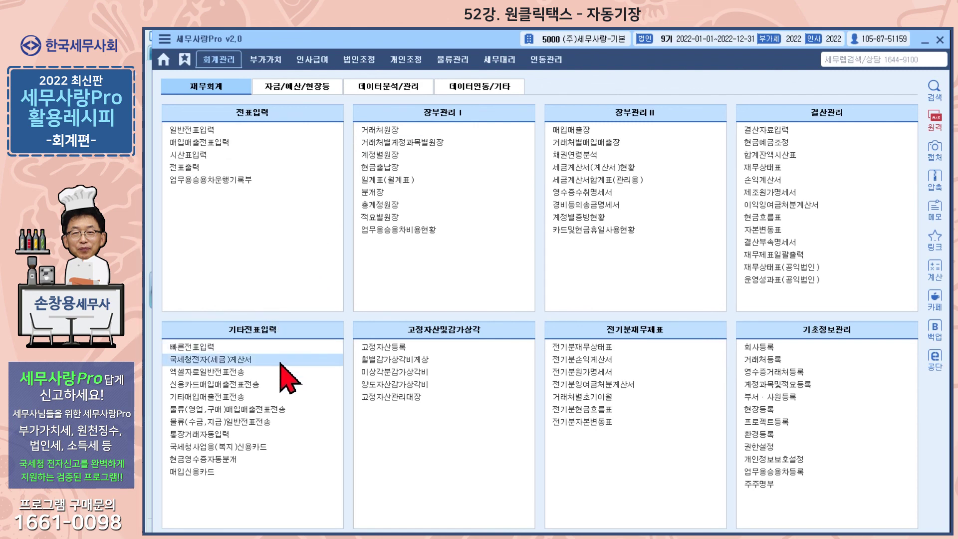
pyautogui.click(473, 88)
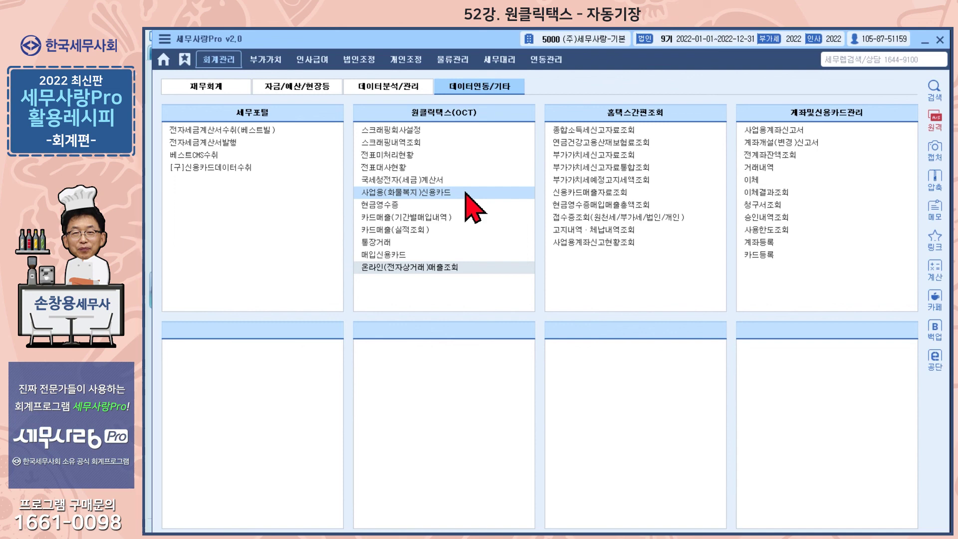
pyautogui.click(210, 90)
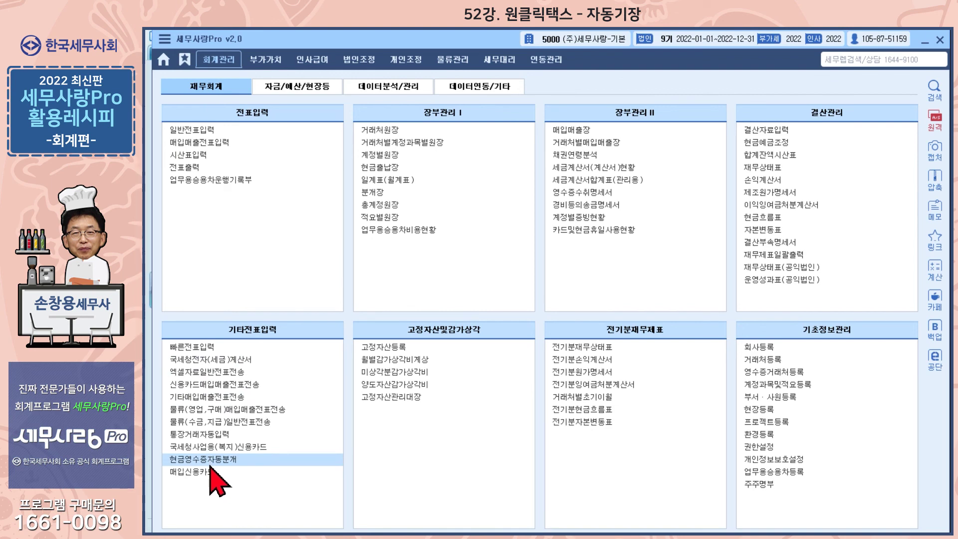
pyautogui.click(473, 87)
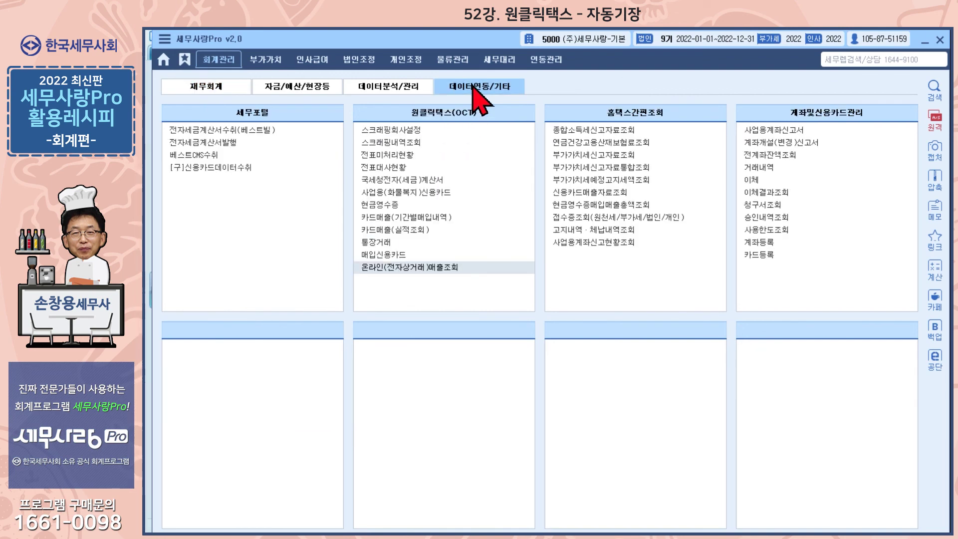